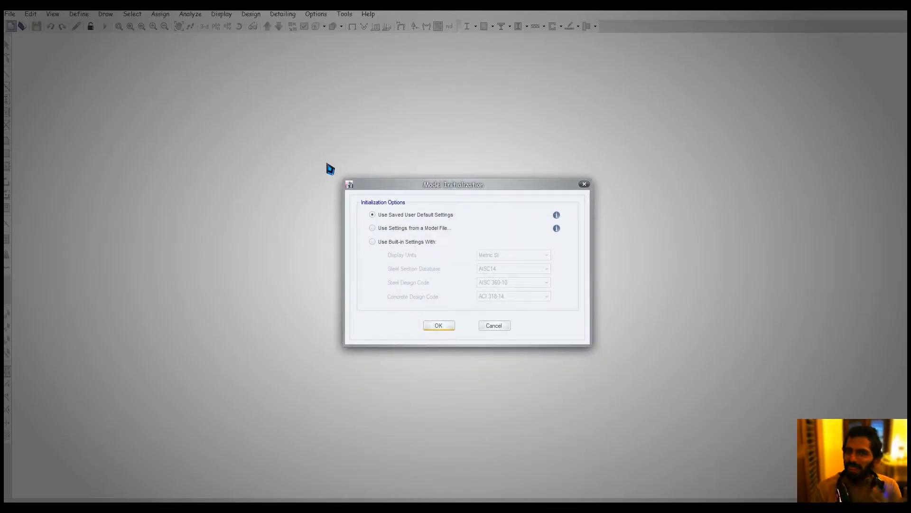
Step: Create a grid-only model from built-in Metric SI settings with 2 grid lines in X and Y, 5 m spacing each way, and 2 stories
left_click(414, 242)
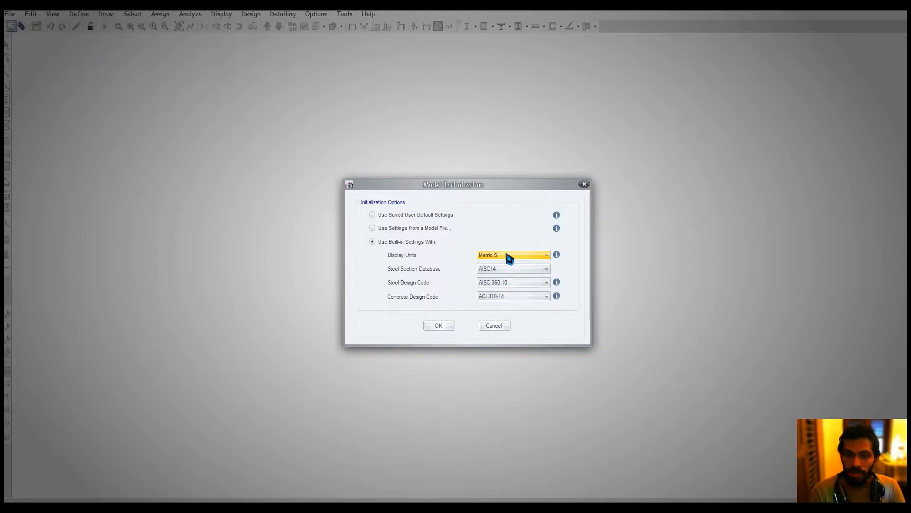
left_click(450, 323)
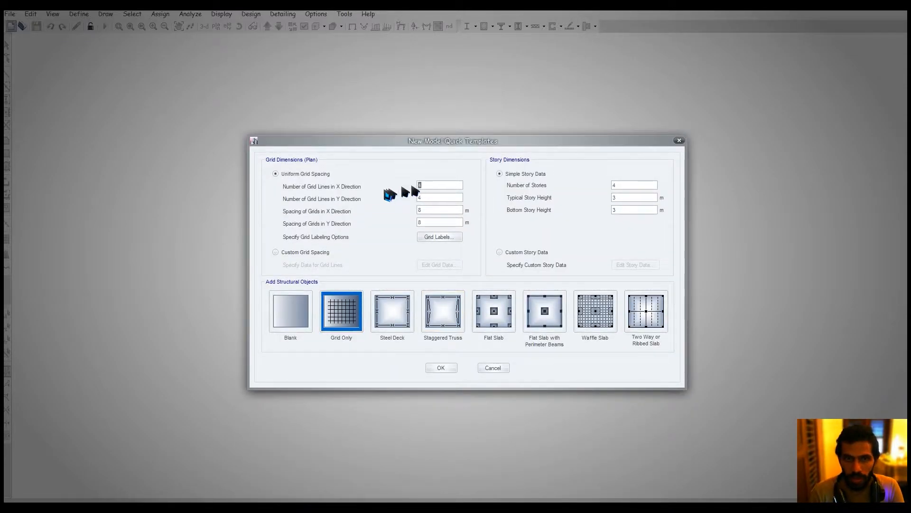
double_click(430, 185)
type("2")
double_click(618, 186)
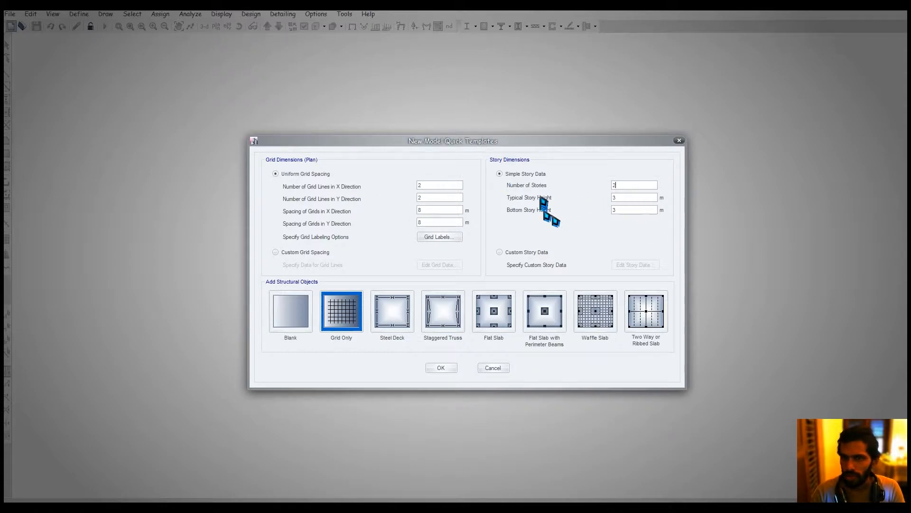
double_click(439, 210)
double_click(439, 222)
type("2")
double_click(428, 210)
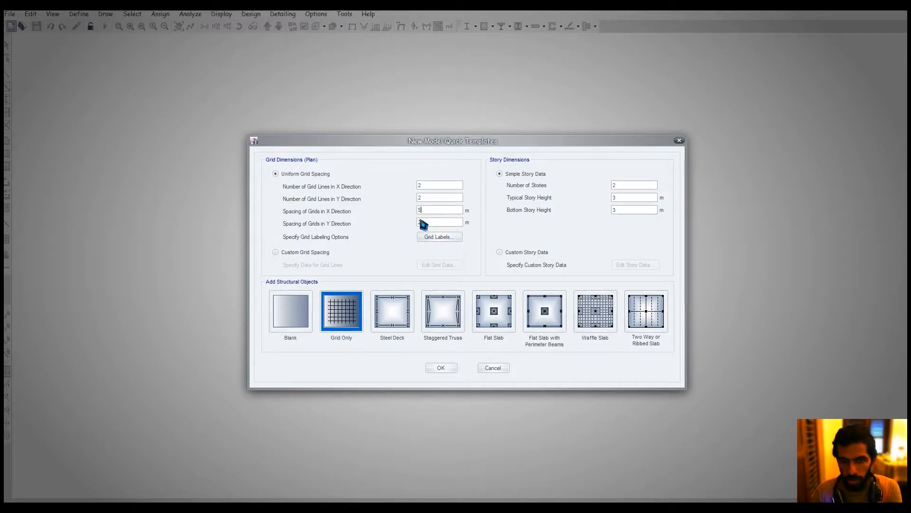
type("5")
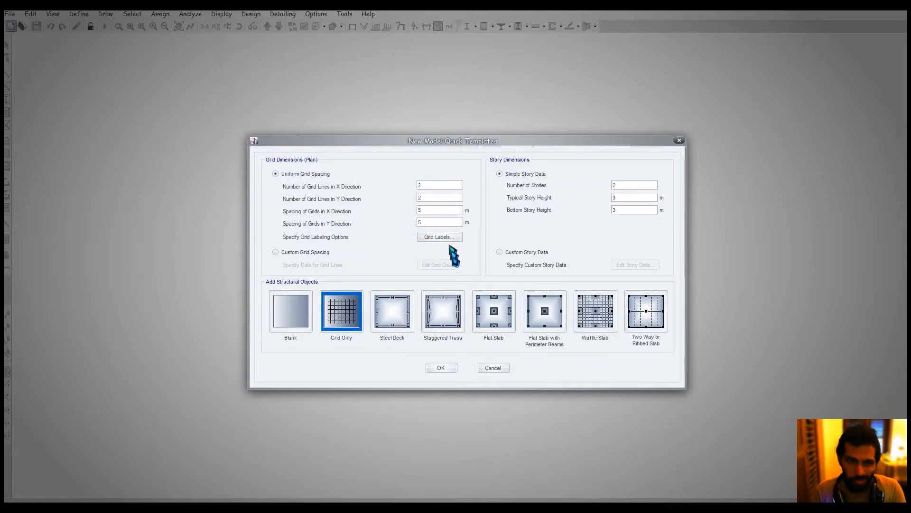
left_click(443, 369)
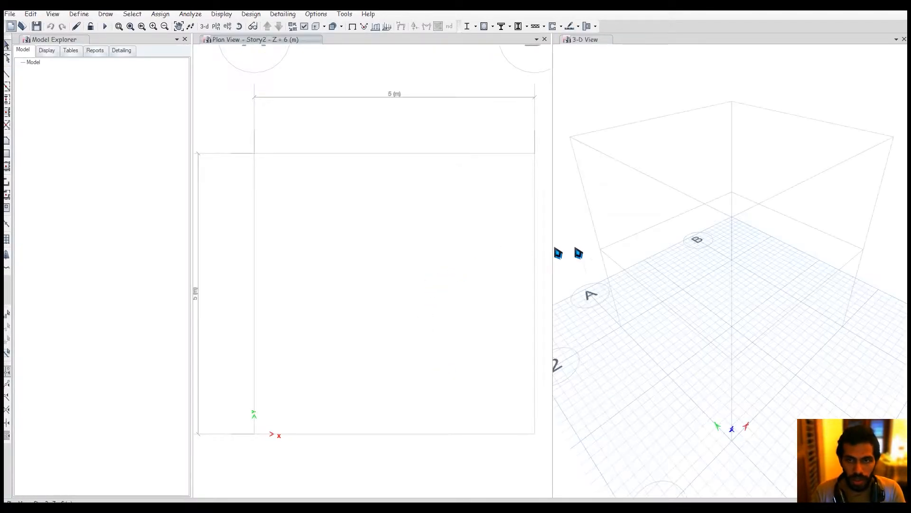
Step: Change the screen display colours to the black background scheme
left_click(316, 14)
mouse_move(401, 98)
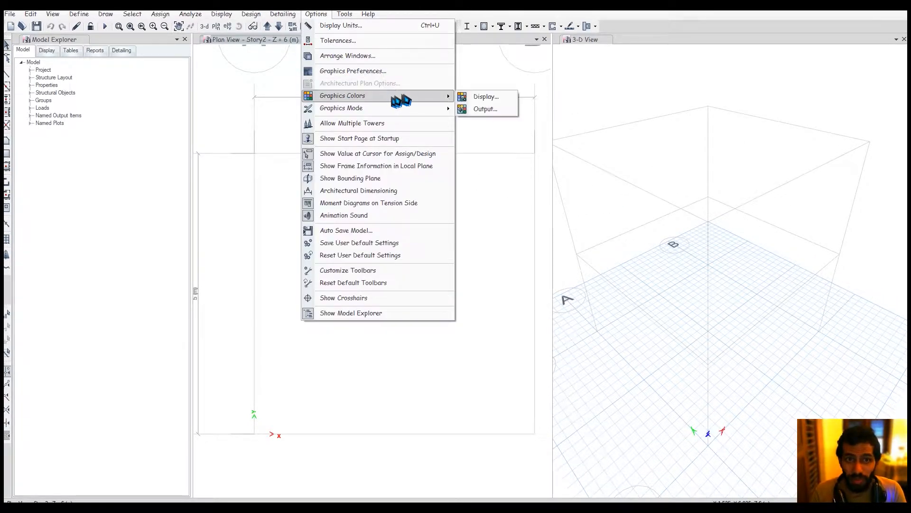
left_click(464, 96)
left_click(610, 279)
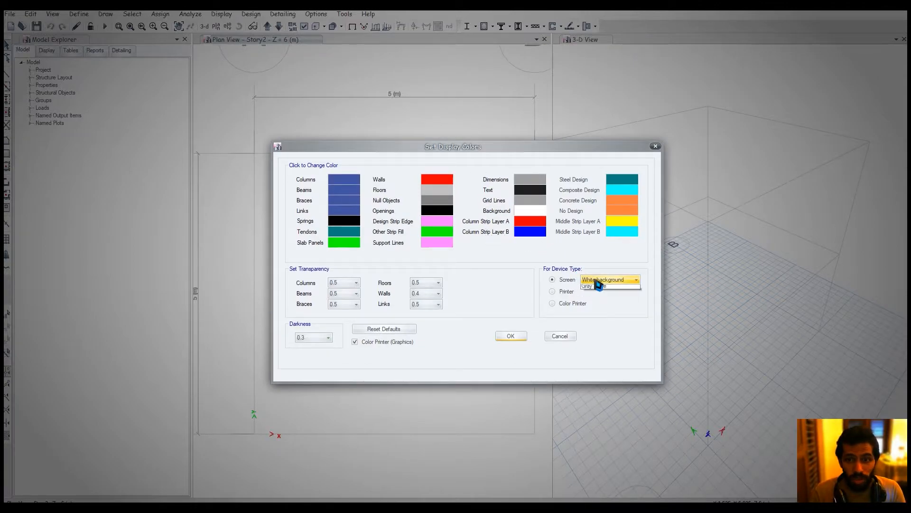
left_click(610, 295)
left_click(511, 336)
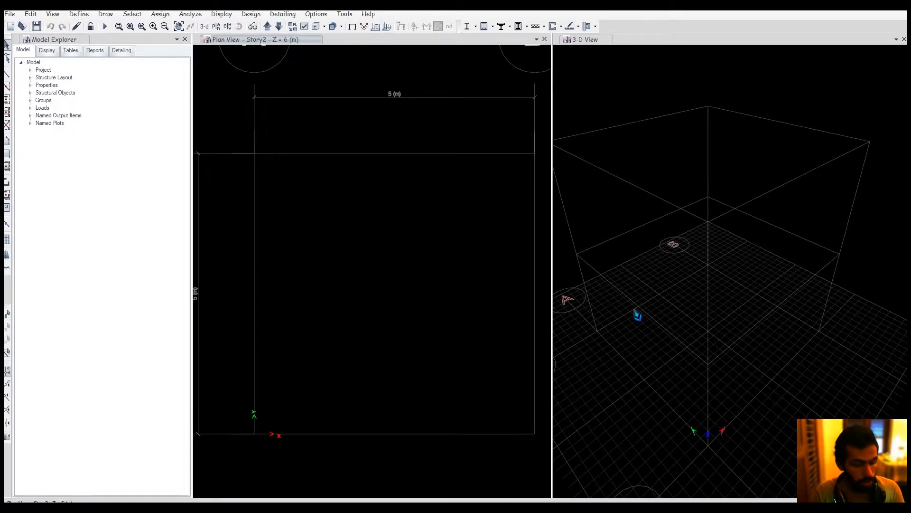
Step: Quick-draw a beam in the 3D view along the base grid edge that follows the X axis from the origin
middle_click_drag(638, 316, 532, 260, "shift")
middle_click_drag(467, 247, 466, 251)
middle_click_drag(667, 219, 650, 218)
left_click(545, 40)
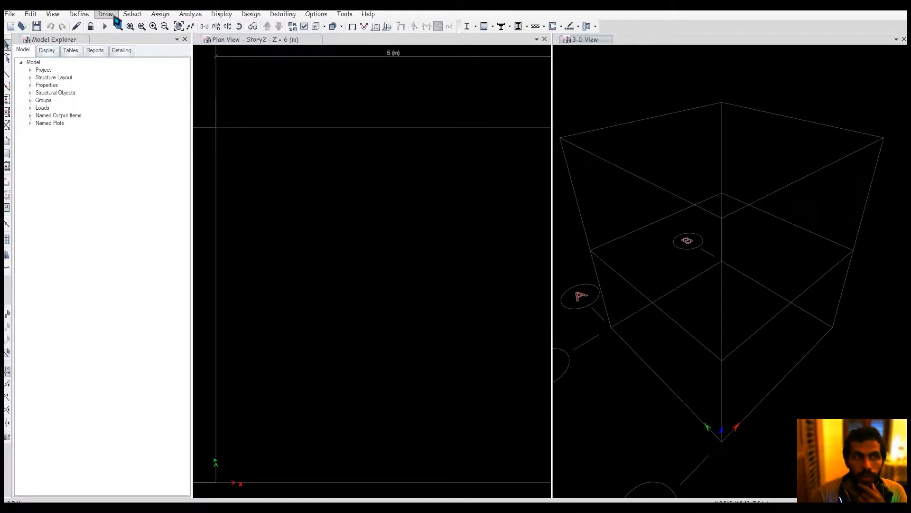
left_click(110, 15)
mouse_move(180, 67)
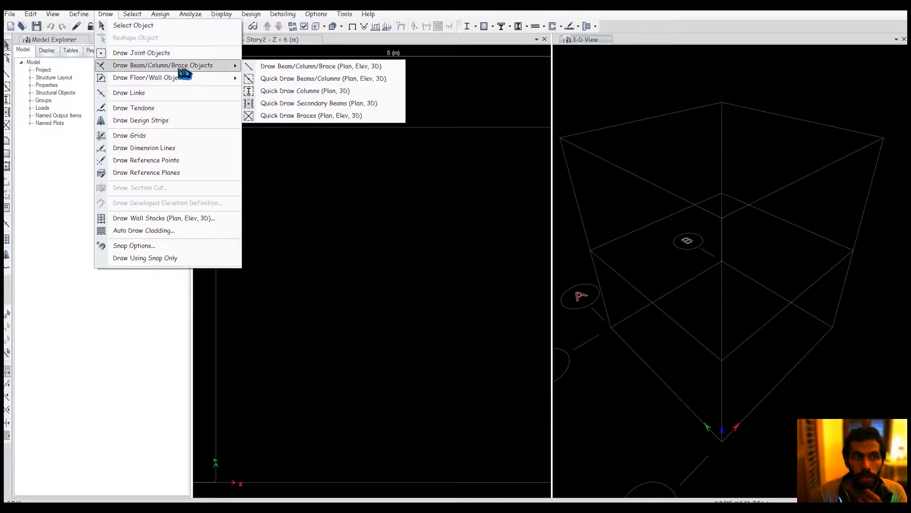
left_click(352, 84)
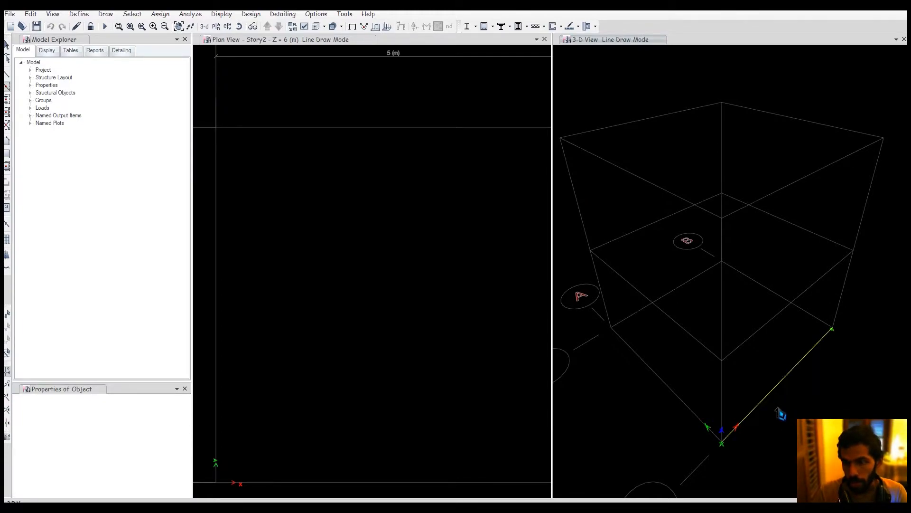
middle_click_drag(777, 419, 745, 304, "shift")
key("Escape")
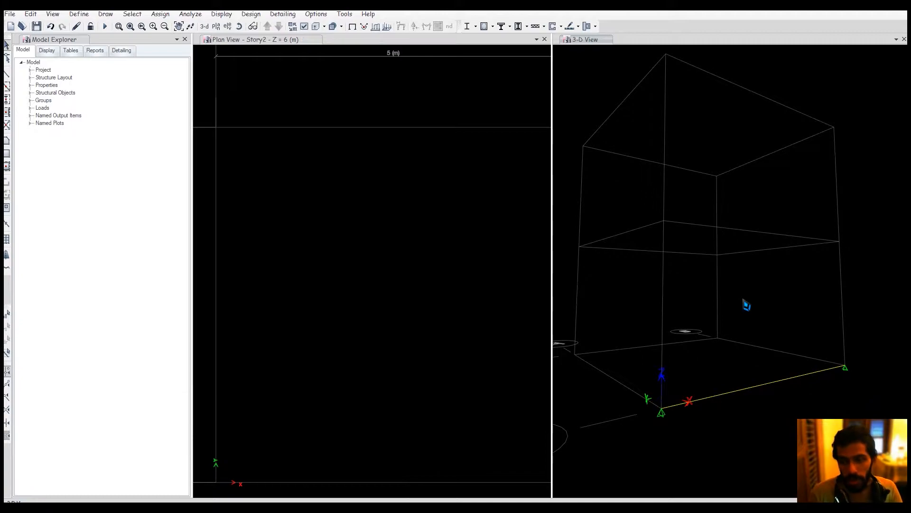
Step: Open the distributed frame load assignment for the base beam, examine its load pattern and load direction options, and close it without assigning anything
mouse_move(783, 342)
left_mouse_down()
mouse_move(745, 406)
mouse_move(715, 419)
left_mouse_up()
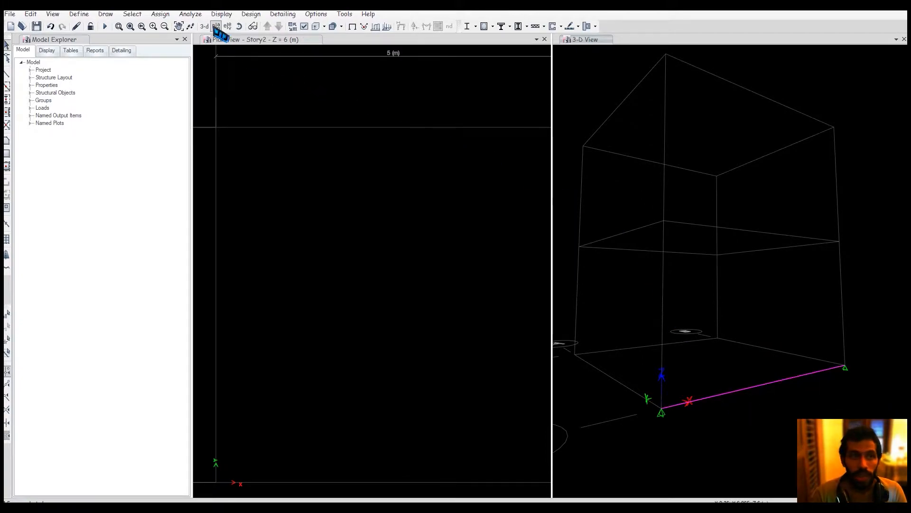
left_click(160, 14)
mouse_move(262, 108)
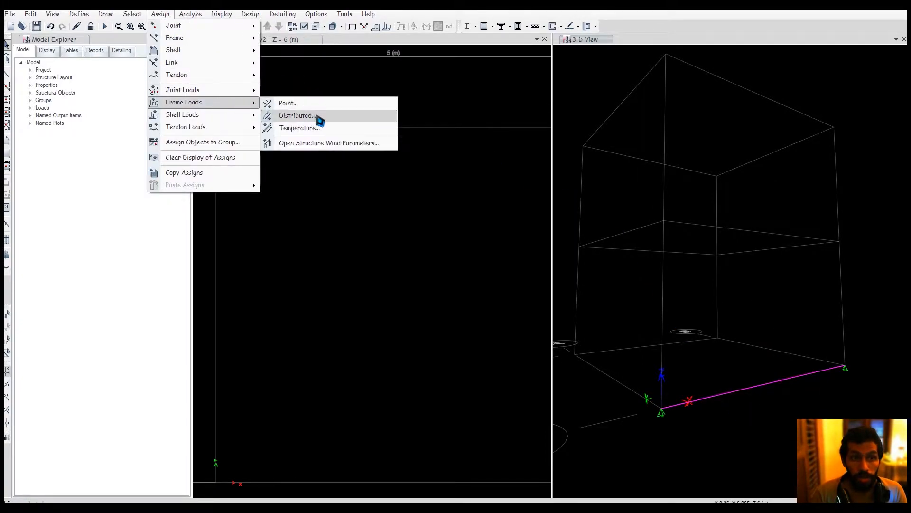
left_click(298, 115)
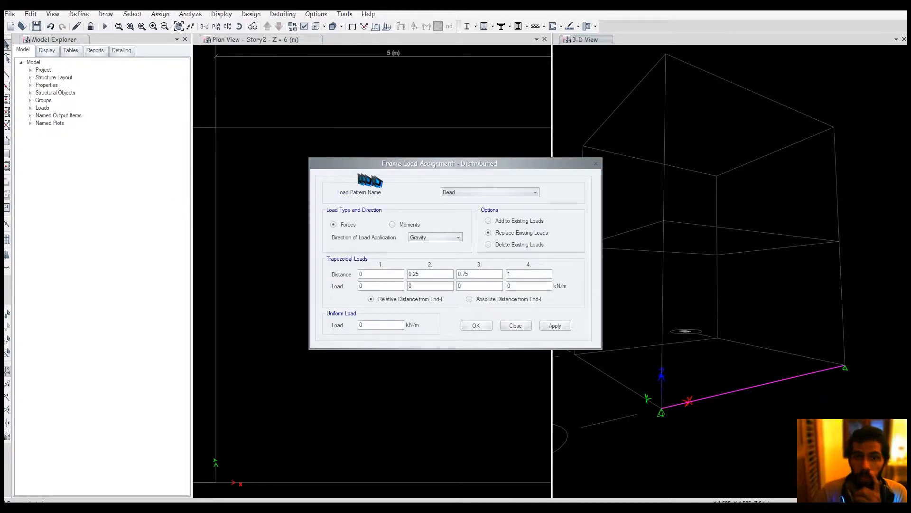
left_click_drag(417, 172, 313, 138)
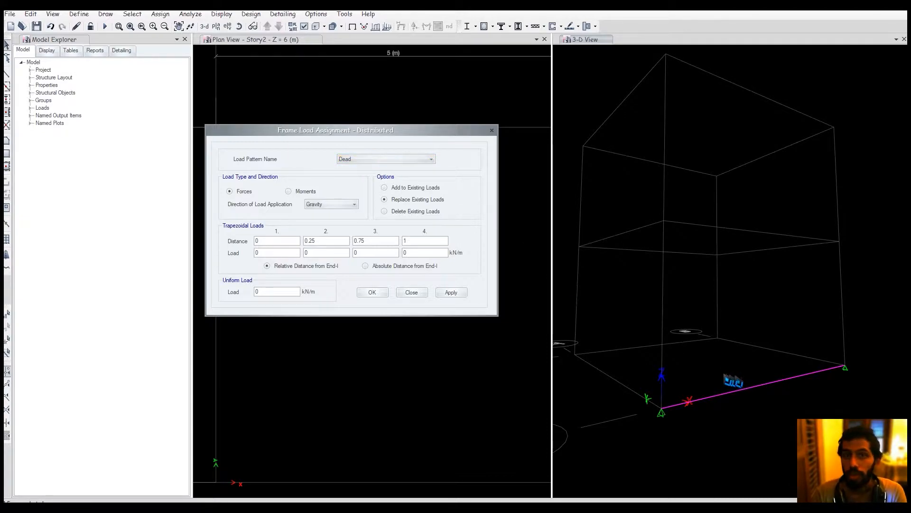
left_click(396, 160)
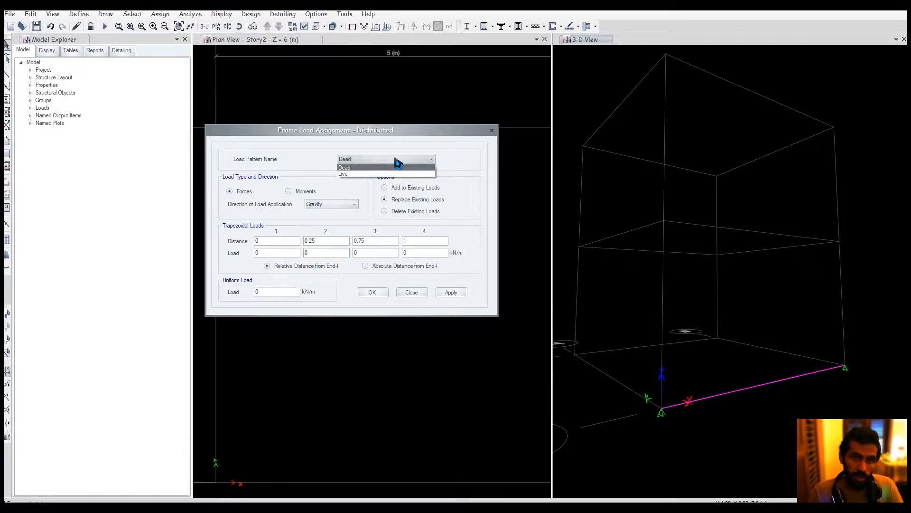
left_click(365, 167)
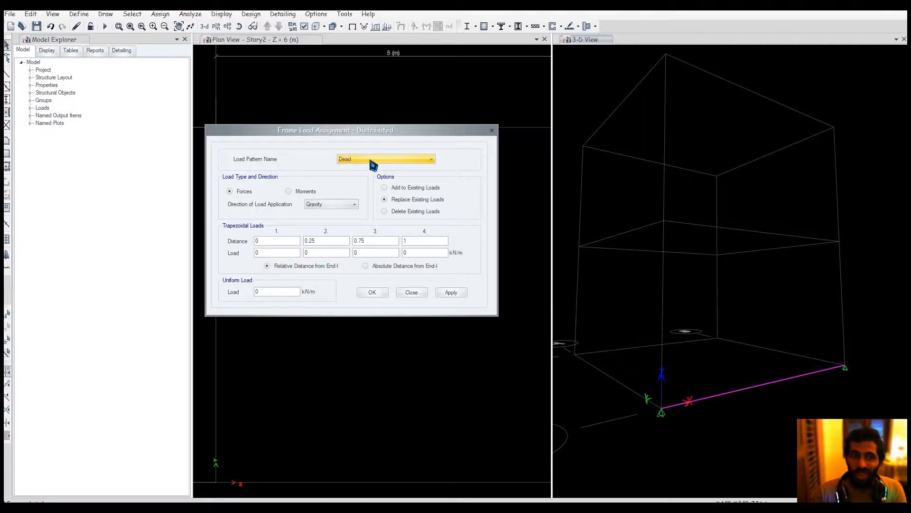
left_click(318, 192)
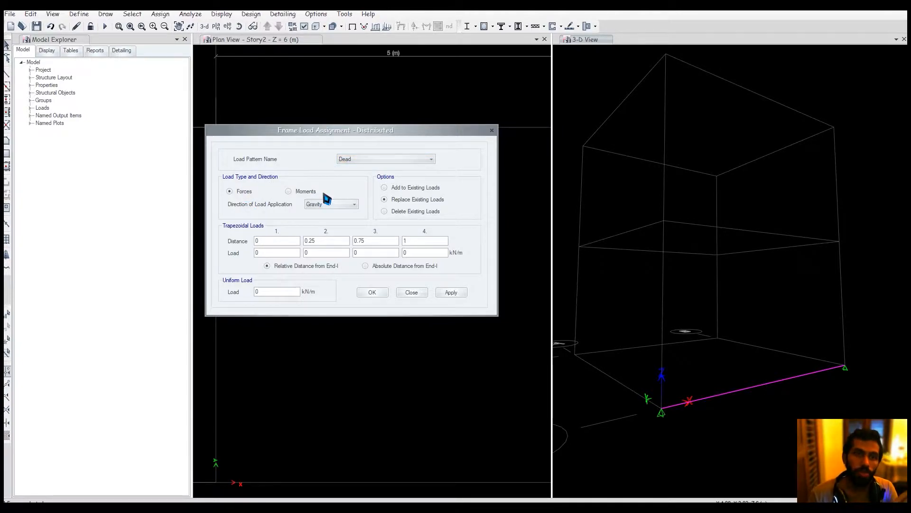
left_click(332, 204)
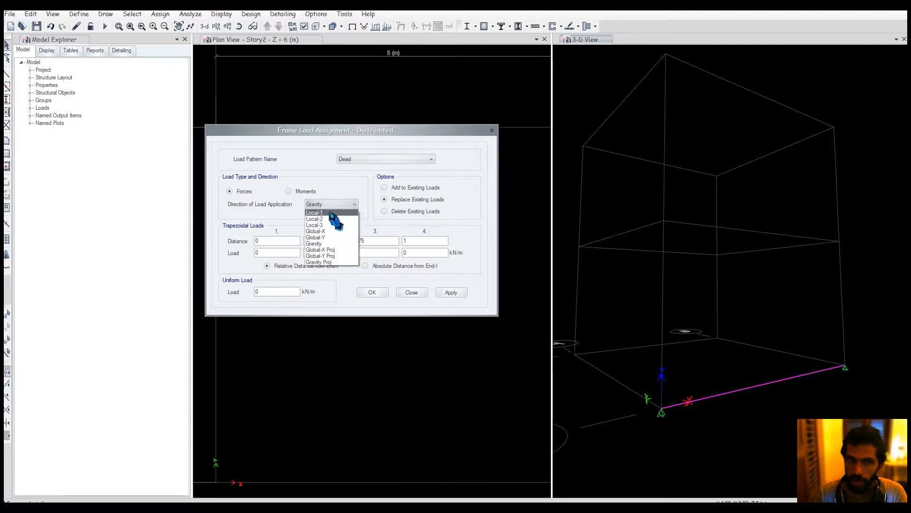
left_click(401, 276)
left_click(412, 291)
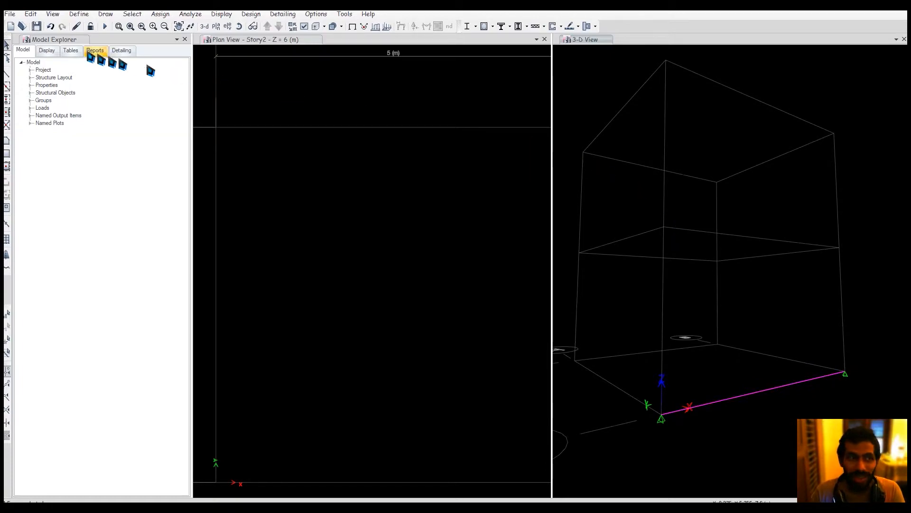
Step: Display the frame local axes in the 3D view and orient the model to show the beam's axes clearly
middle_click_drag(576, 220, 588, 240, "shift")
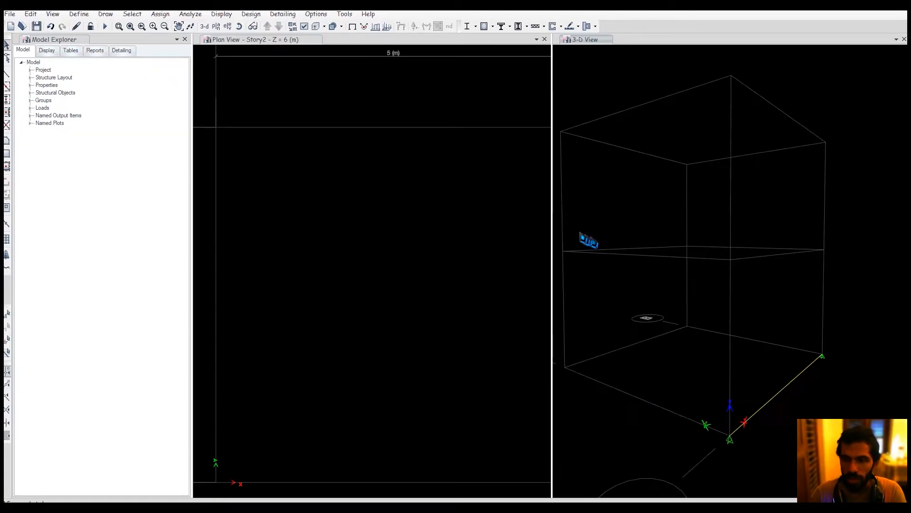
left_click(53, 14)
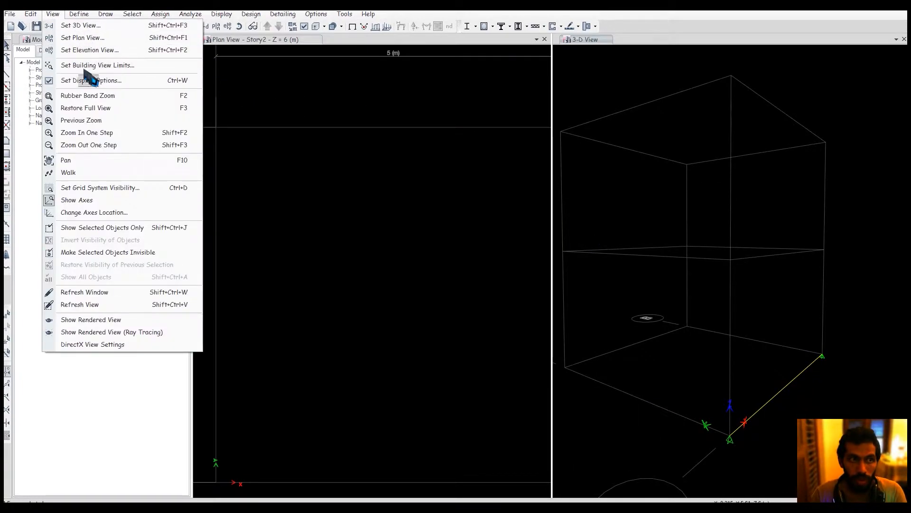
left_click(127, 82)
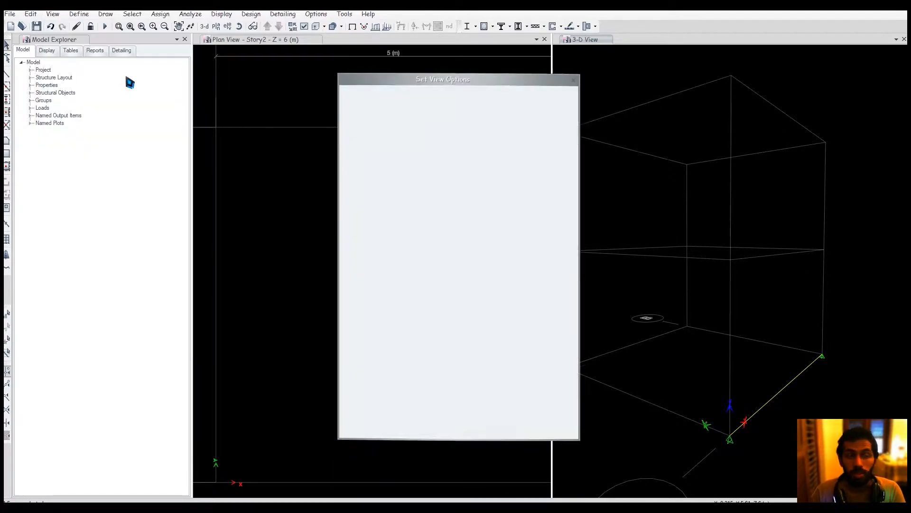
left_click(398, 107)
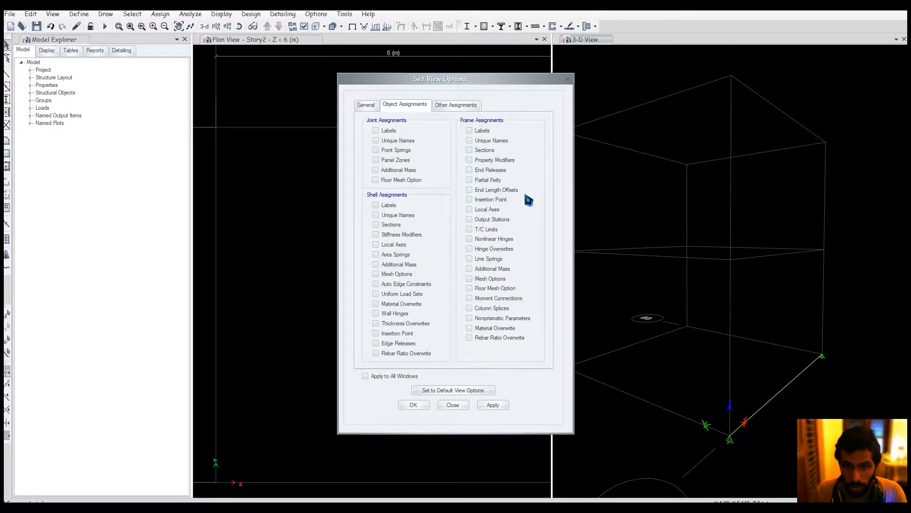
left_click(489, 209)
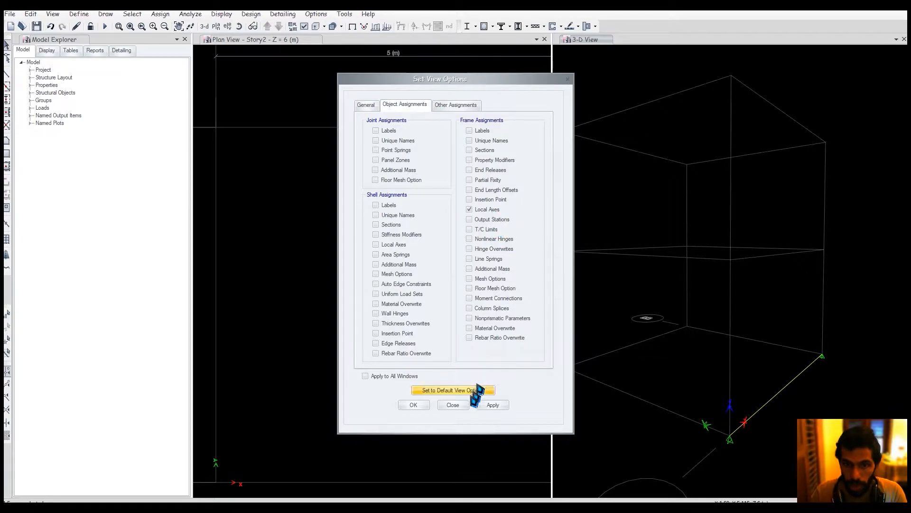
left_click(492, 405)
middle_click_drag(714, 321, 684, 321, "shift")
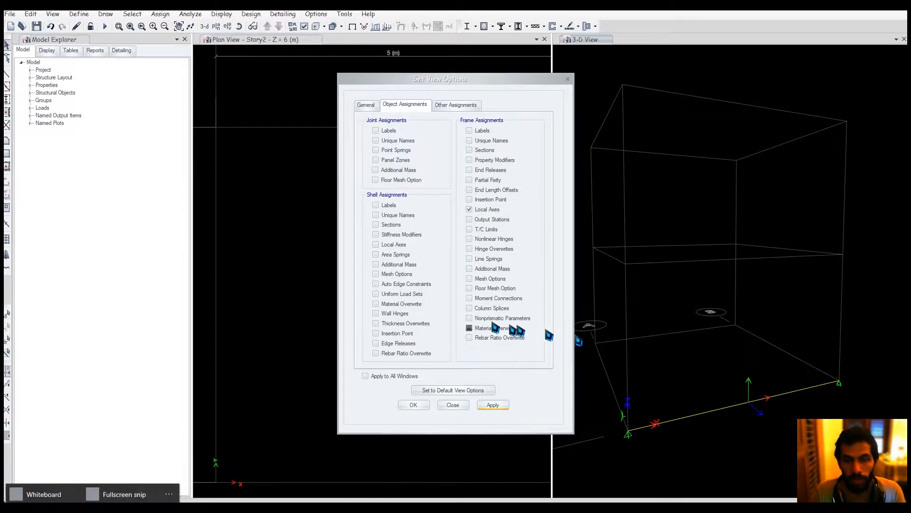
Step: Switch to a fullscreen snip and mark the beam's local axes with a white pen, labelling them 1-x and 2-y and drawing a leader from the third
key("super+shift+s")
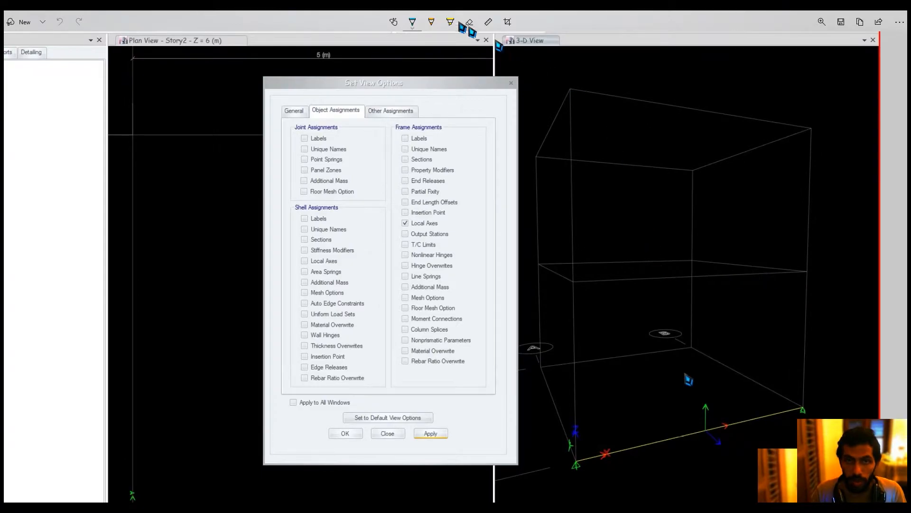
left_click(413, 22)
left_click(350, 65)
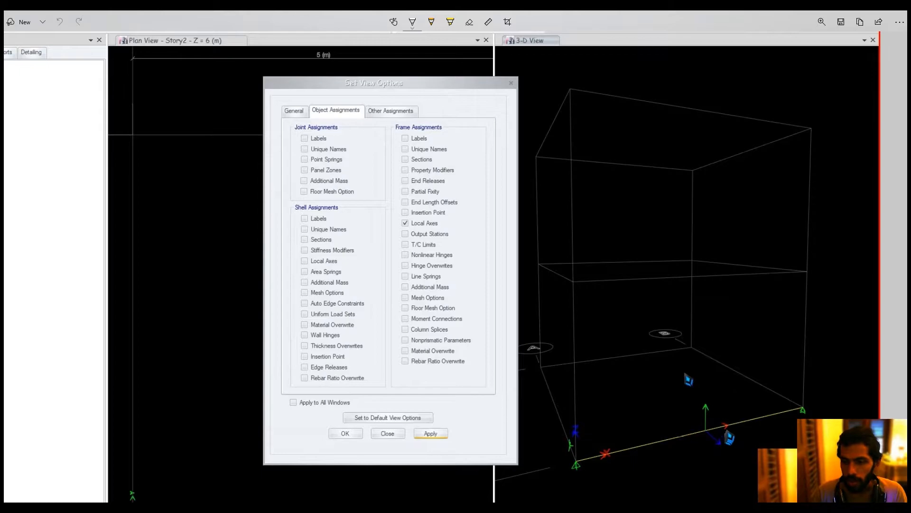
left_click_drag(727, 423, 736, 386)
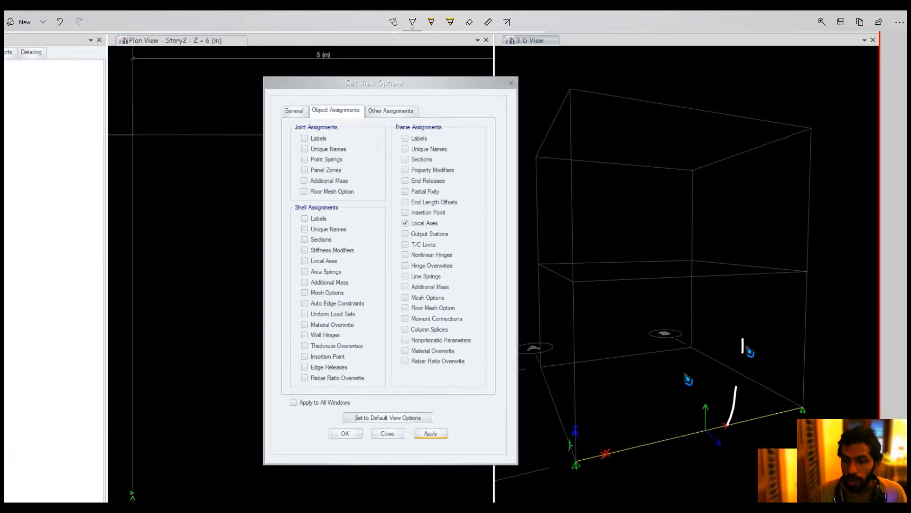
mouse_move(785, 338)
left_mouse_down()
mouse_move(778, 343)
mouse_move(787, 349)
left_mouse_up()
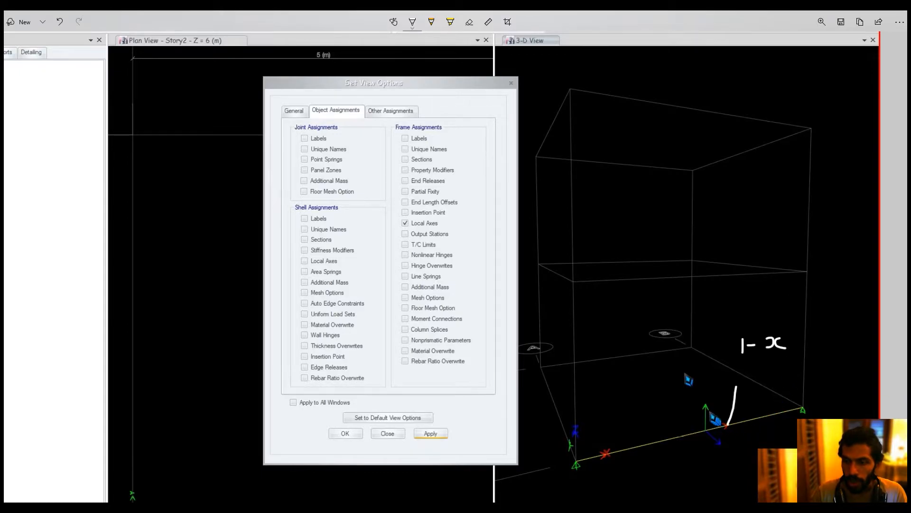
left_click_drag(704, 411, 669, 363)
mouse_move(640, 336)
left_mouse_down()
mouse_move(694, 345)
mouse_move(687, 355)
left_mouse_up()
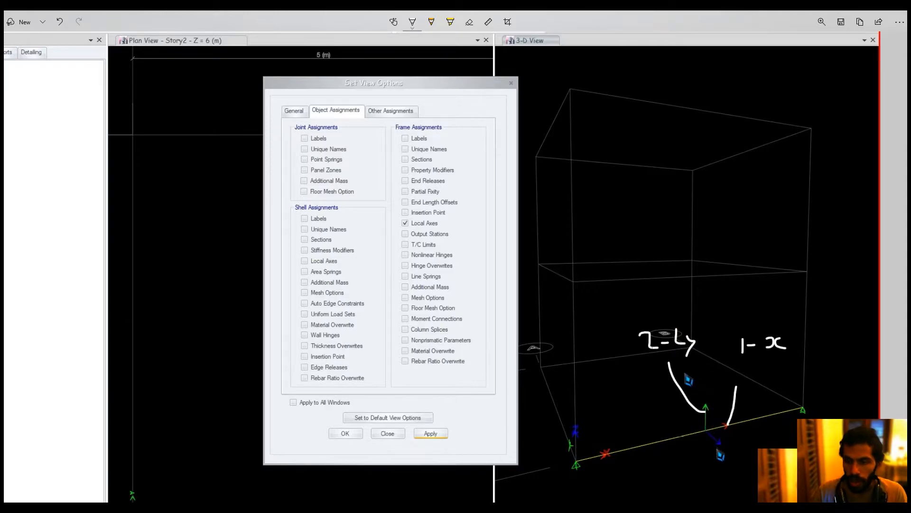
mouse_move(715, 446)
left_mouse_down()
mouse_move(645, 422)
mouse_move(652, 418)
mouse_move(642, 427)
mouse_move(621, 403)
mouse_move(654, 404)
left_mouse_up()
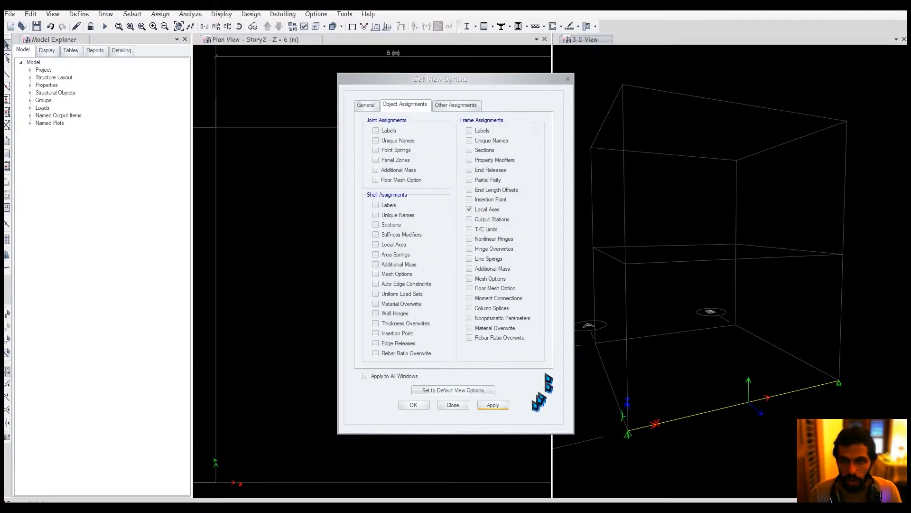
Step: Turn off the frame local axes display in the 3D view and close the view options
left_click(489, 209)
left_click(493, 405)
left_click(414, 405)
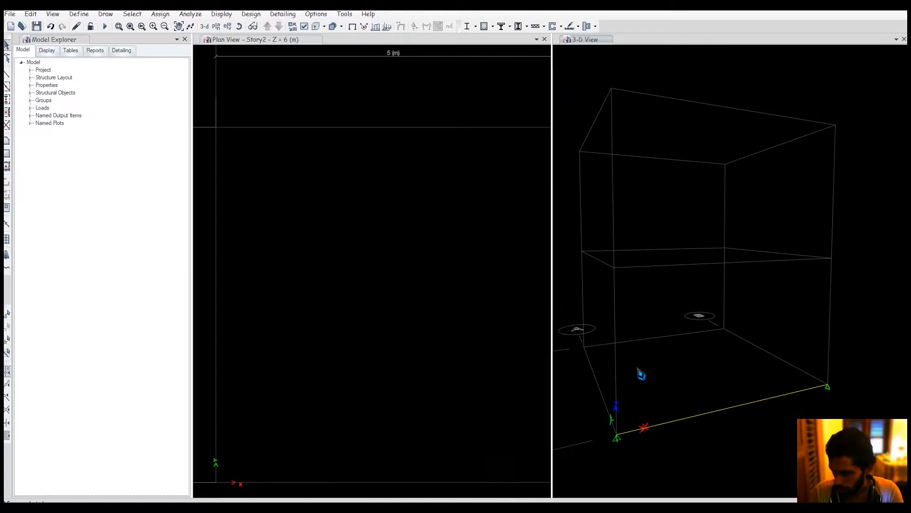
Step: Assign a uniform distributed dead load of 3 kN/m in the gravity direction to the base beam
middle_click_drag(712, 368, 715, 370)
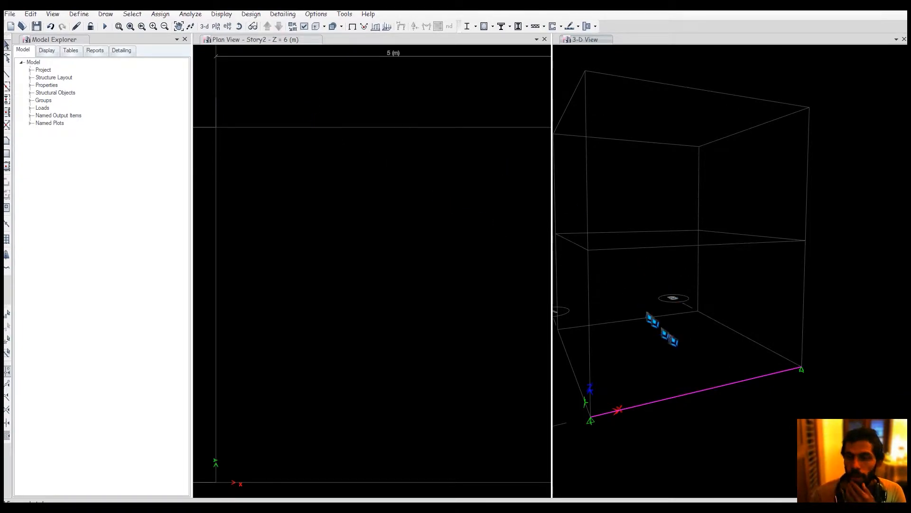
left_click(161, 14)
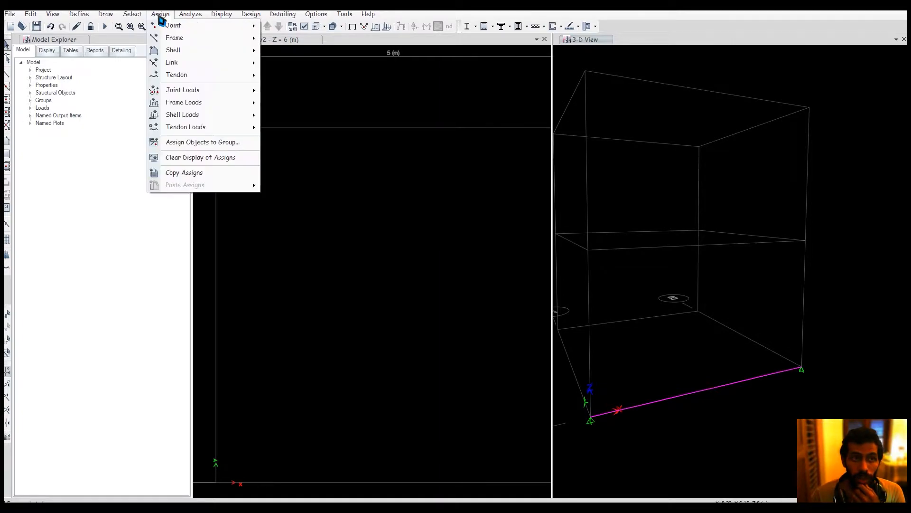
mouse_move(211, 103)
left_click(295, 116)
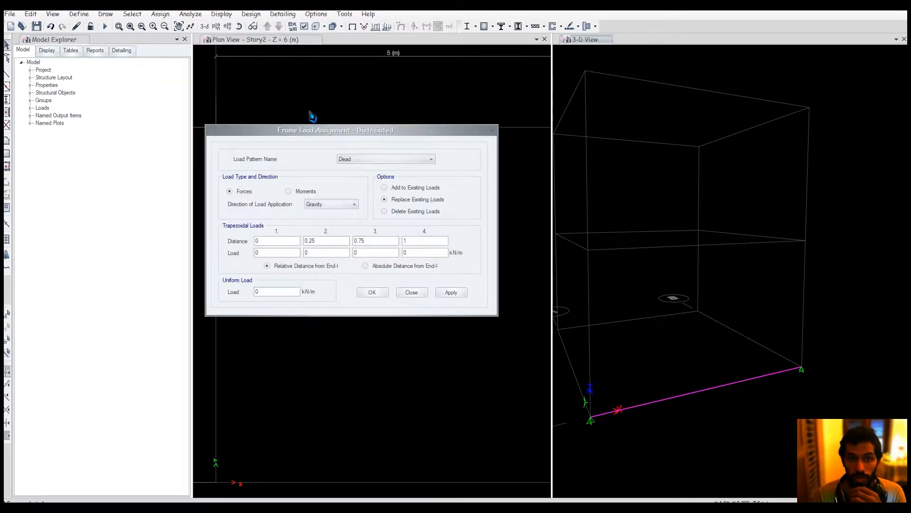
left_click_drag(277, 295, 248, 296)
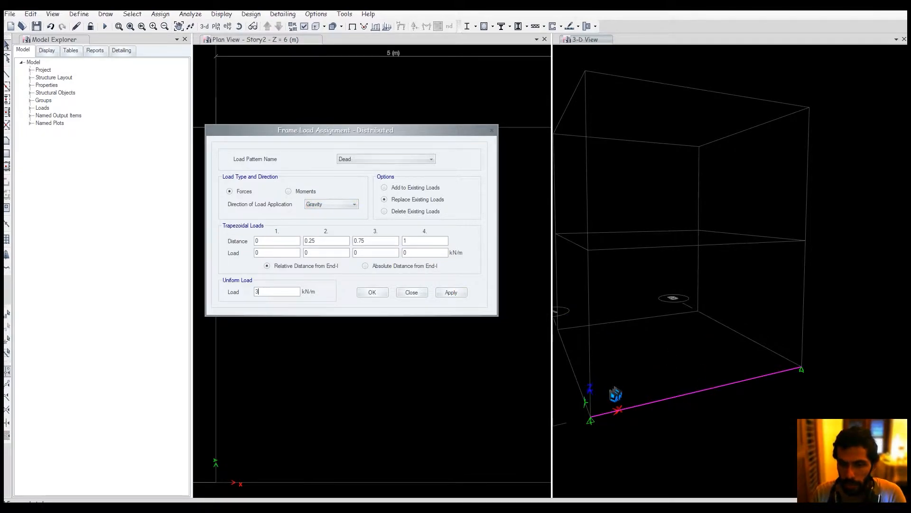
left_click(449, 293)
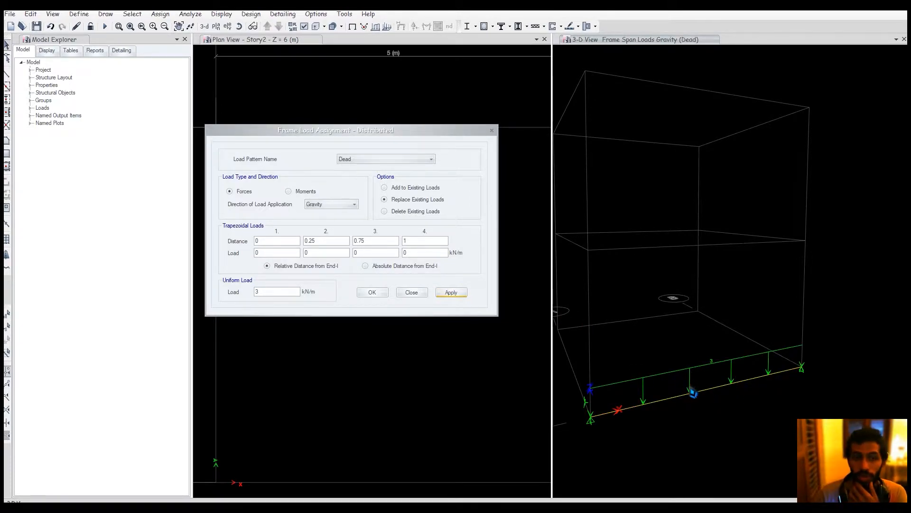
Step: Select the base beam and delete its existing distributed dead load
left_click(262, 295)
double_click(257, 292)
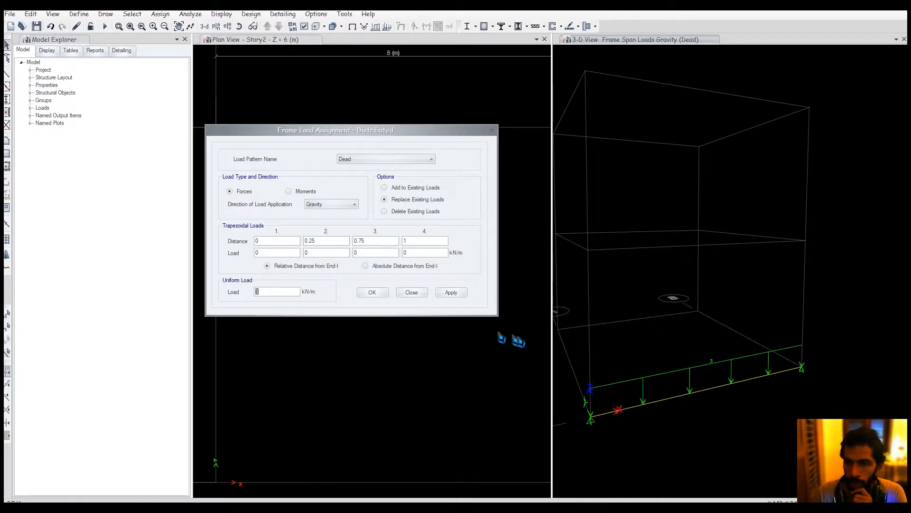
left_click_drag(718, 408, 675, 381)
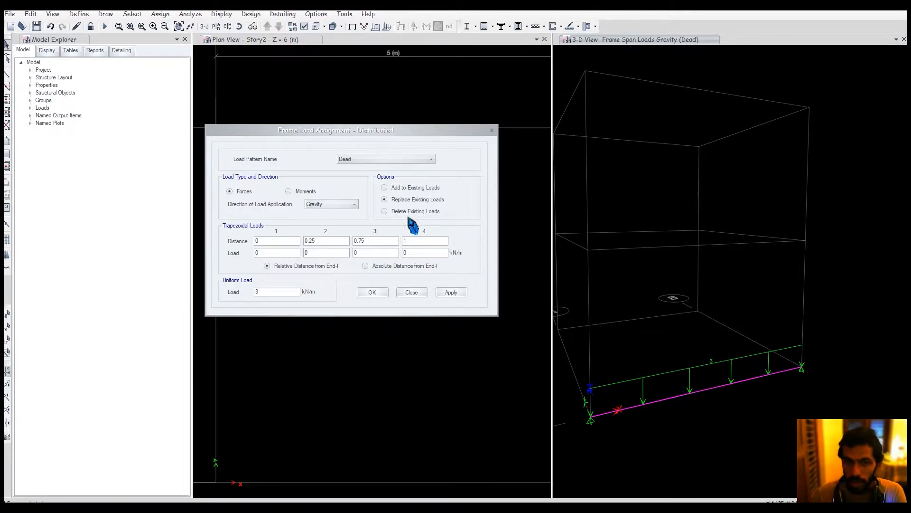
left_click(407, 212)
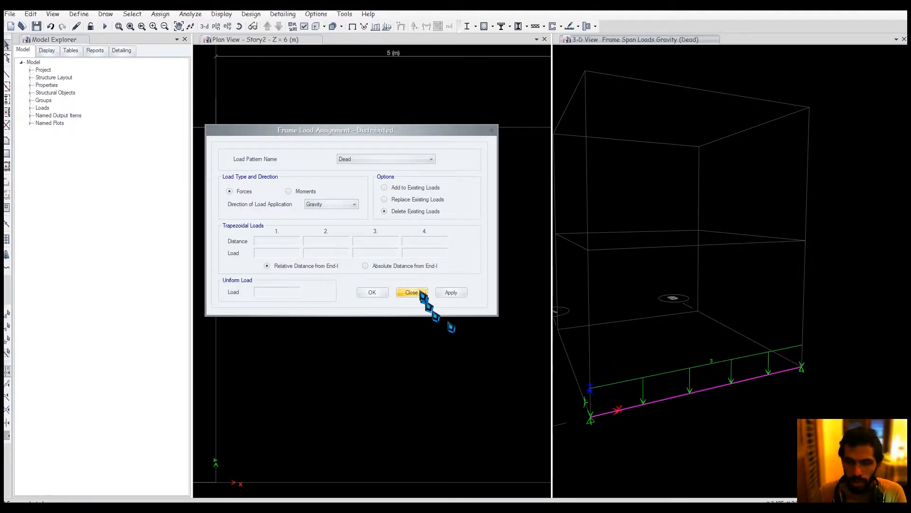
left_click(451, 292)
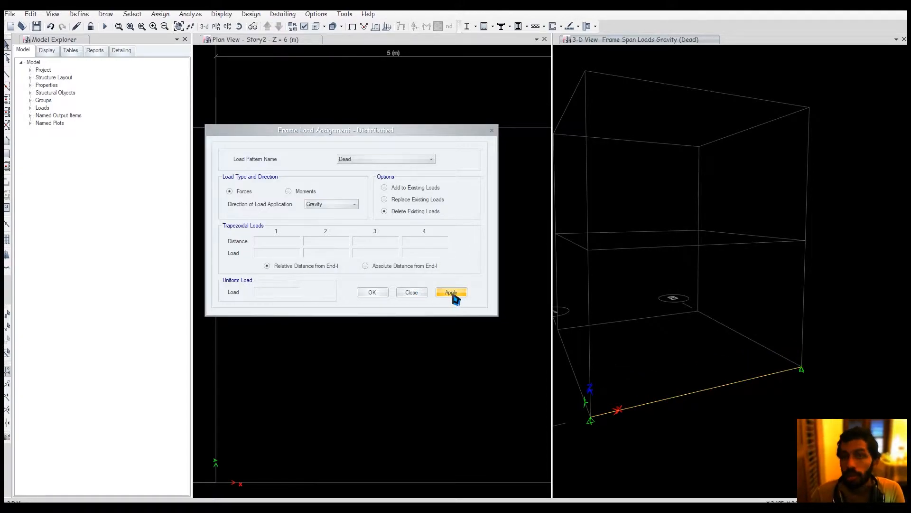
Step: Apply the 3 kN/m uniform gravity load to the base beam again, using the Replace Existing Loads option
left_click(407, 199)
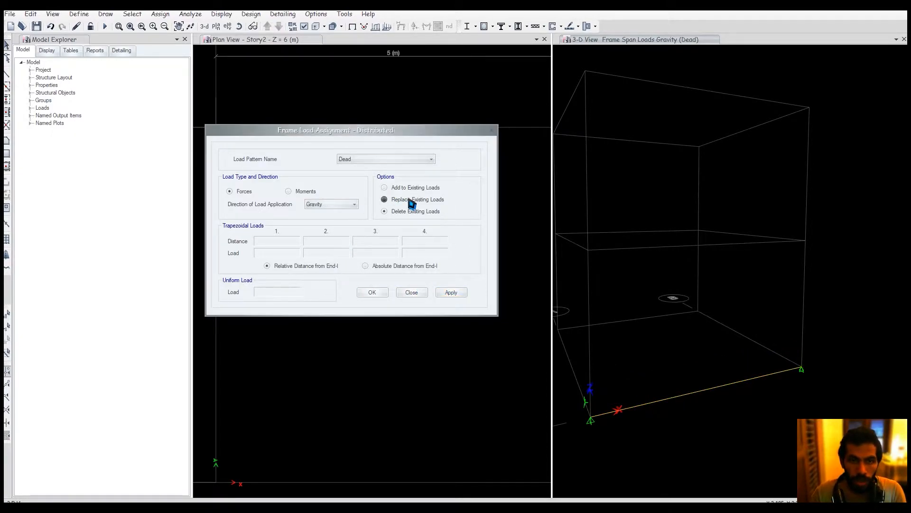
left_click(409, 189)
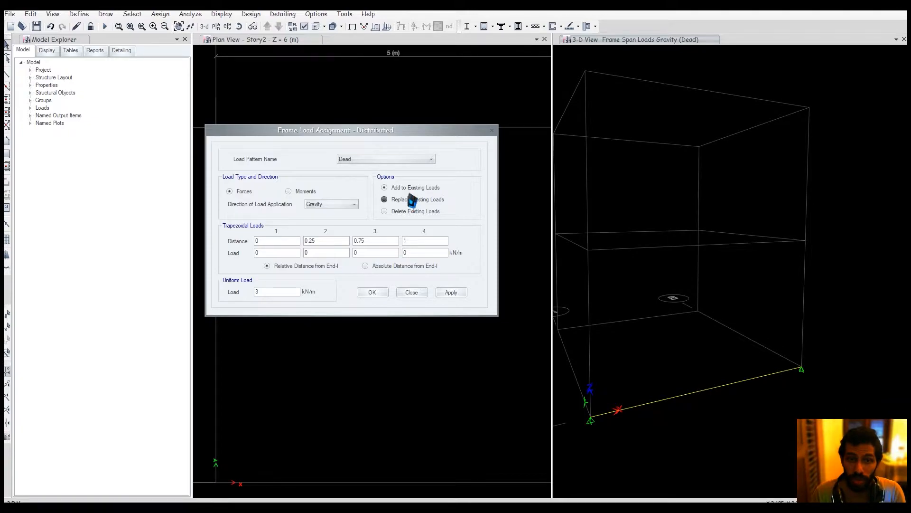
left_click(410, 191)
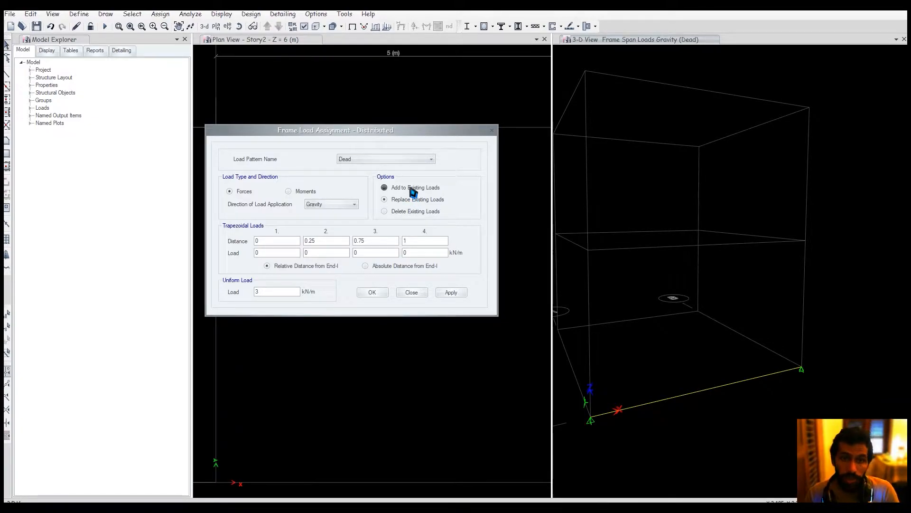
left_click_drag(263, 291, 232, 293)
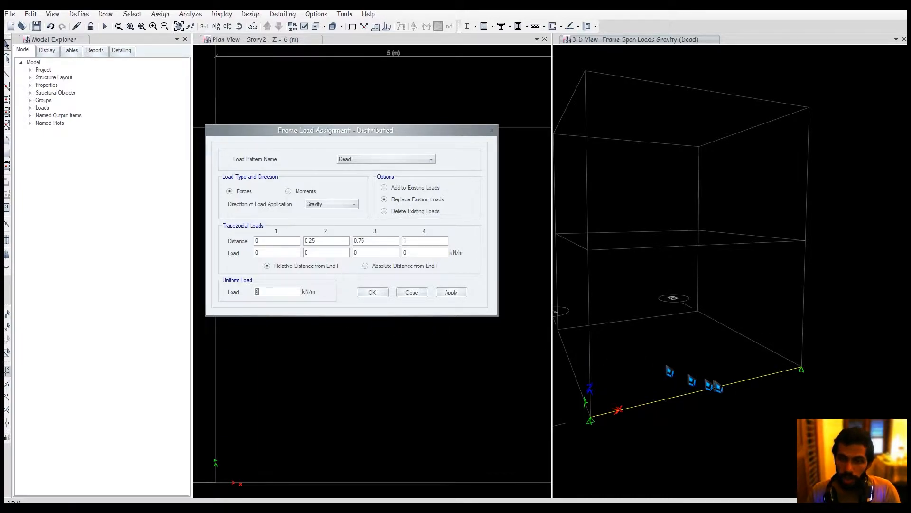
left_click(720, 387)
left_click(459, 293)
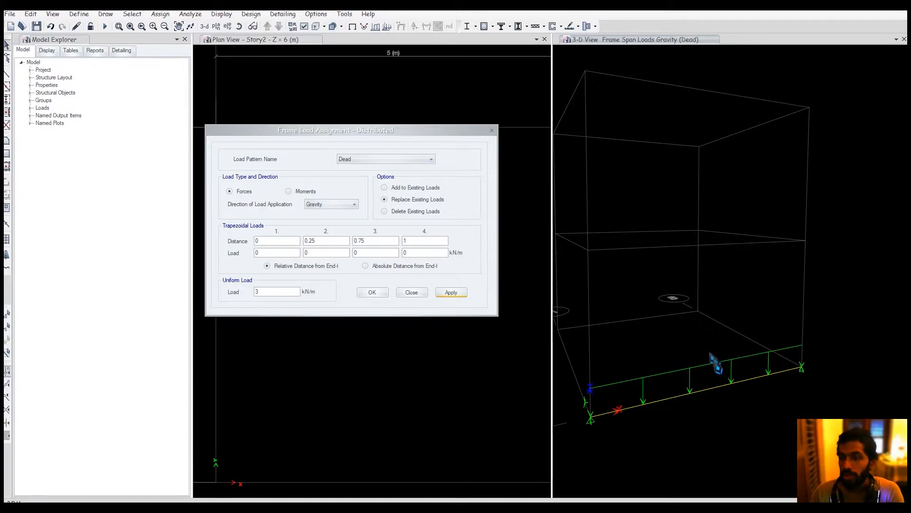
Step: Add a 7 kN/m uniform load to the base beam's existing load with the Add to Existing Loads option
left_click(424, 192)
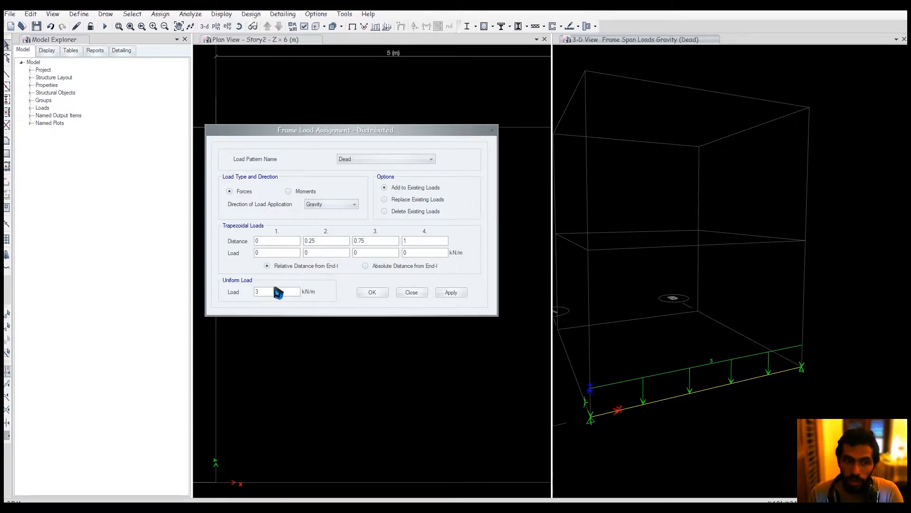
type("7")
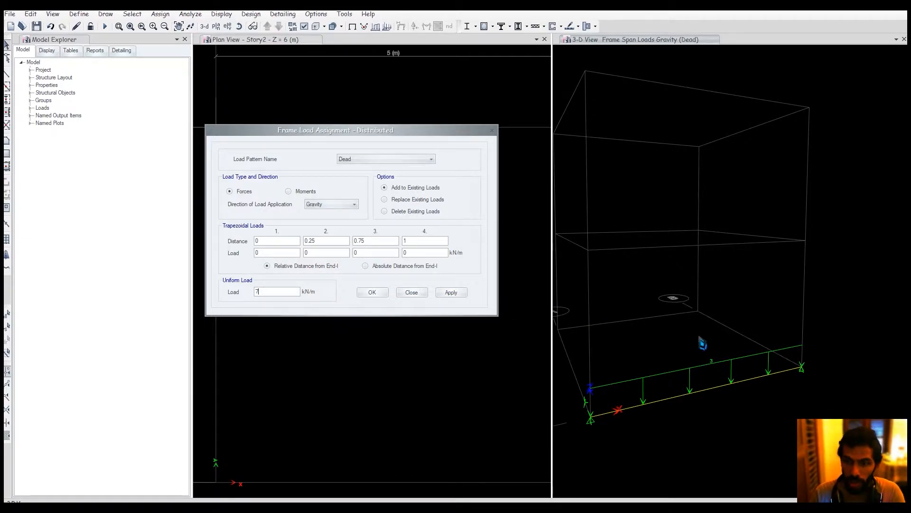
left_click(670, 399)
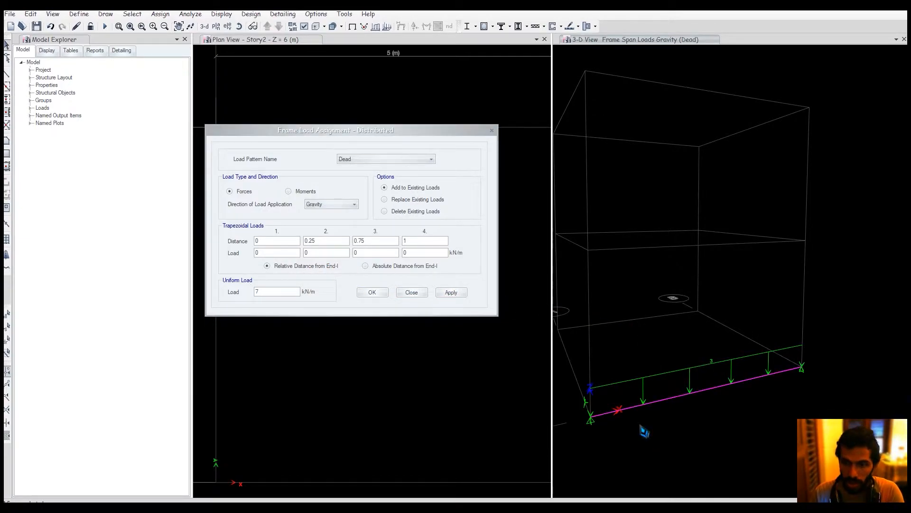
left_click(450, 293)
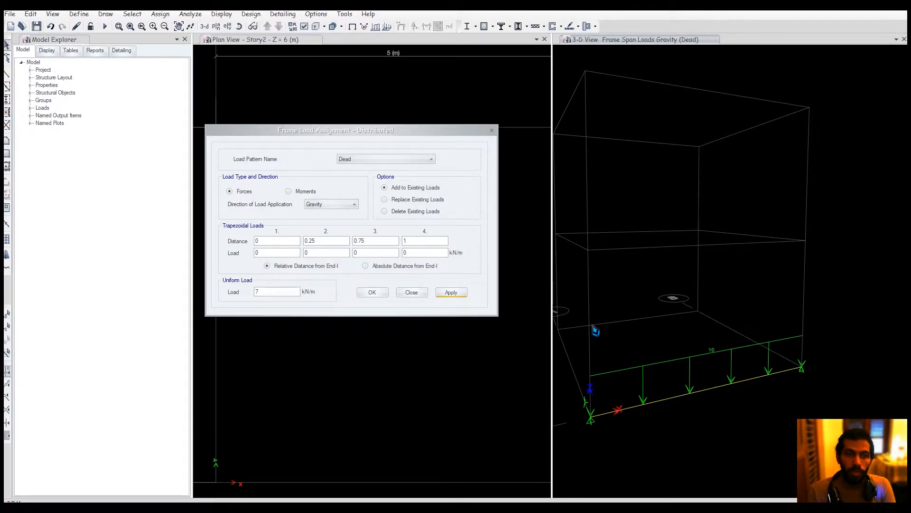
Step: Replace the base beam's existing load with the 7 kN/m uniform gravity load
middle_click_drag(593, 325, 594, 327)
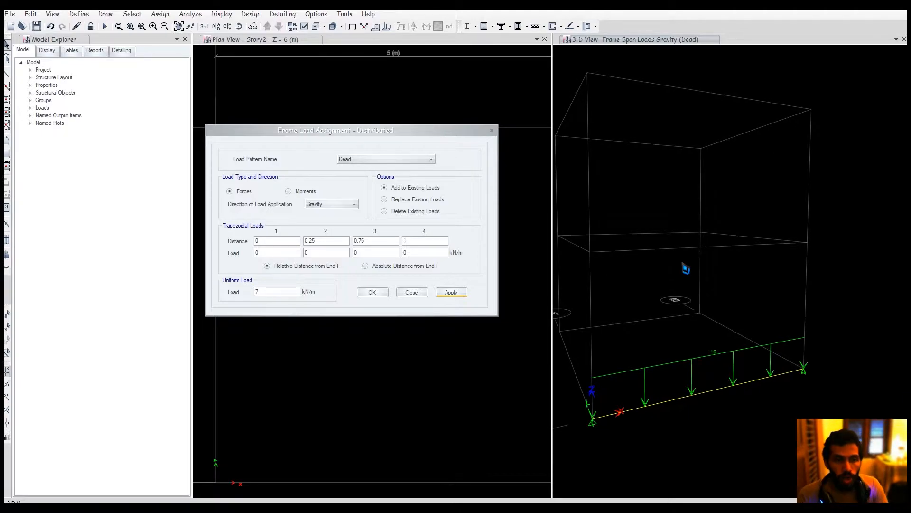
left_click(693, 395)
left_click(385, 200)
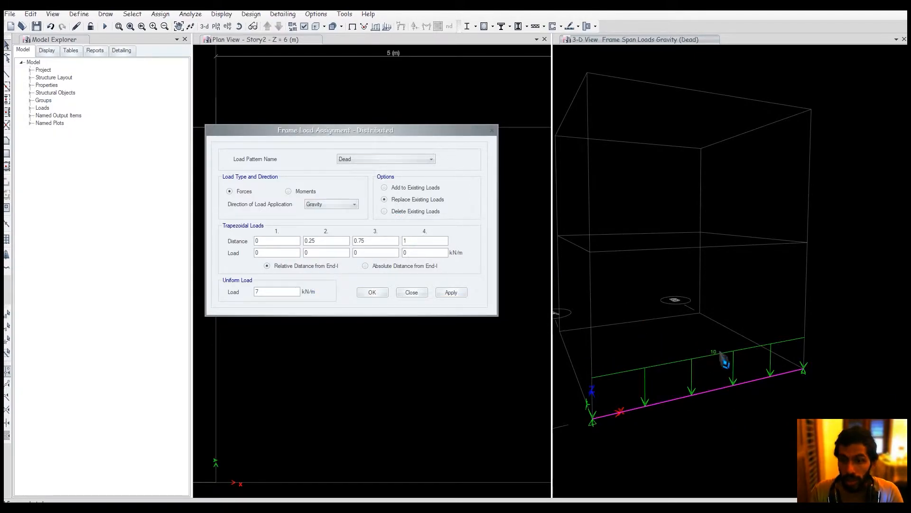
left_click(451, 293)
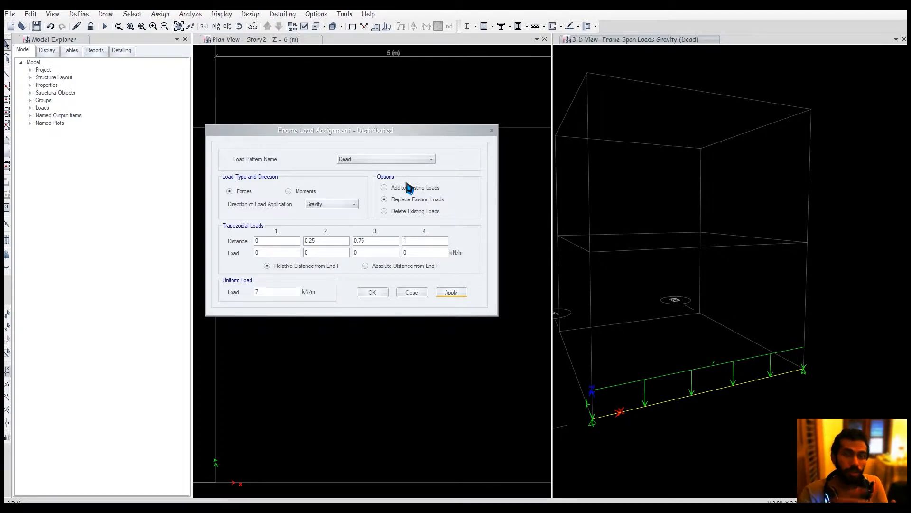
left_click(402, 198)
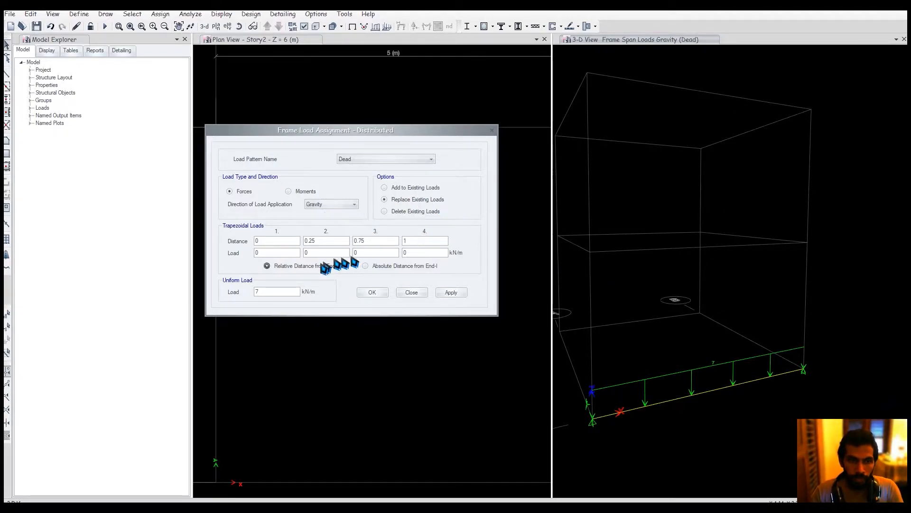
double_click(271, 291)
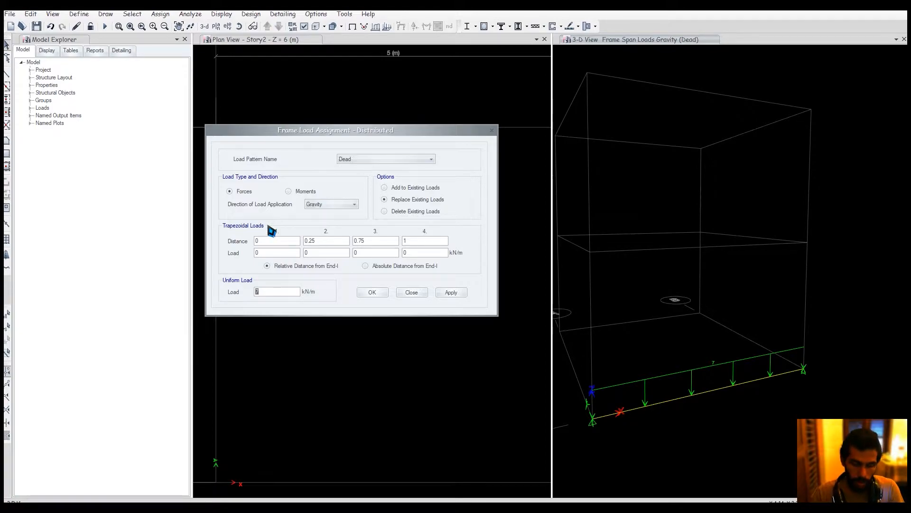
left_click(258, 252)
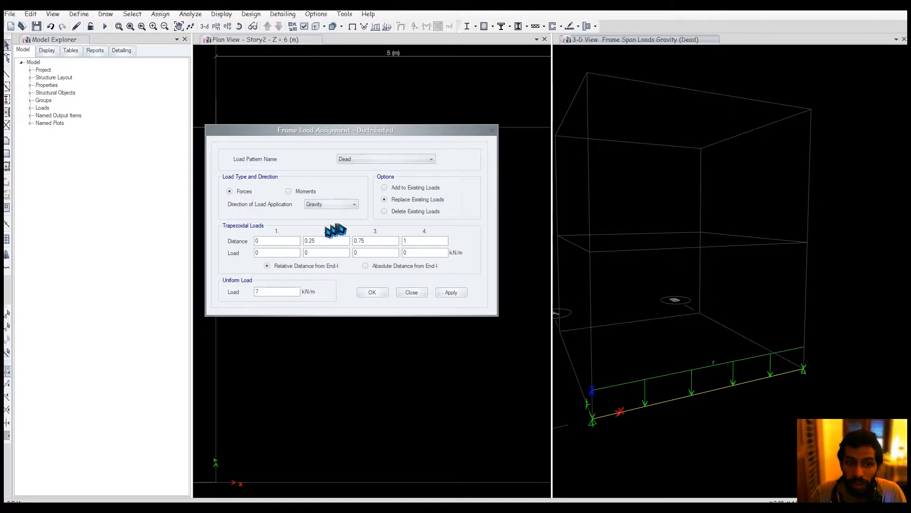
left_click(306, 266)
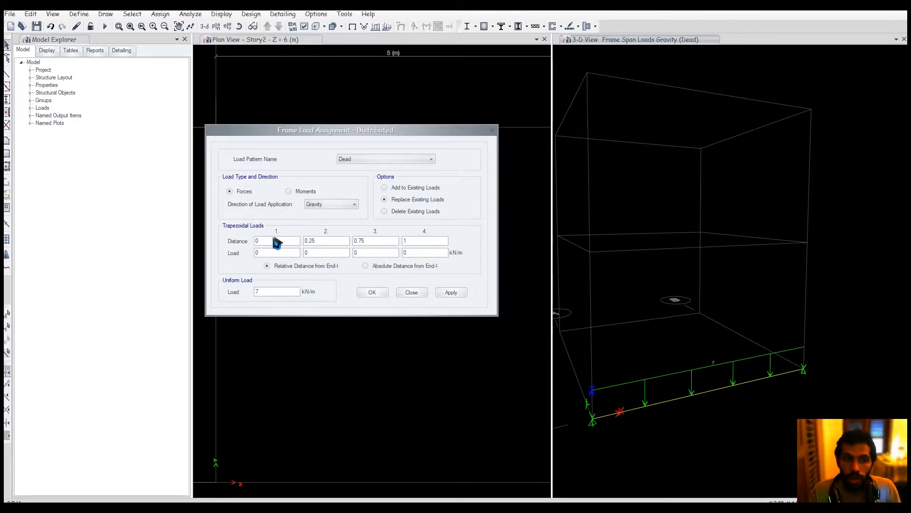
Step: Set the trapezoidal load to 1 kN/m at the first point and 4 kN/m at the second point, keeping their relative distances
double_click(256, 241)
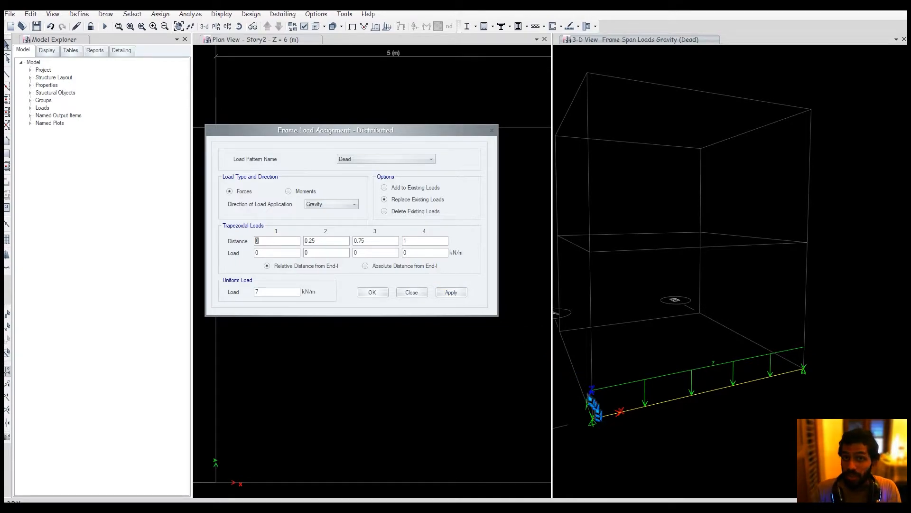
double_click(256, 253)
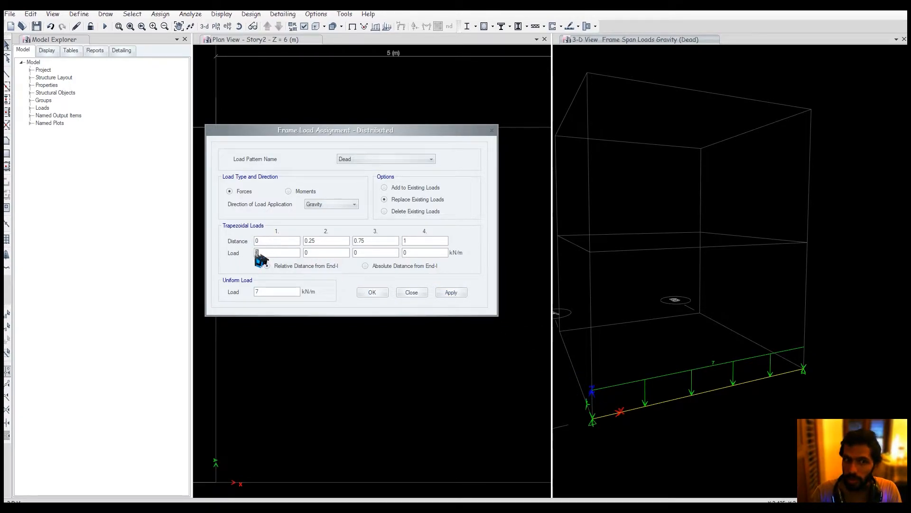
type("1")
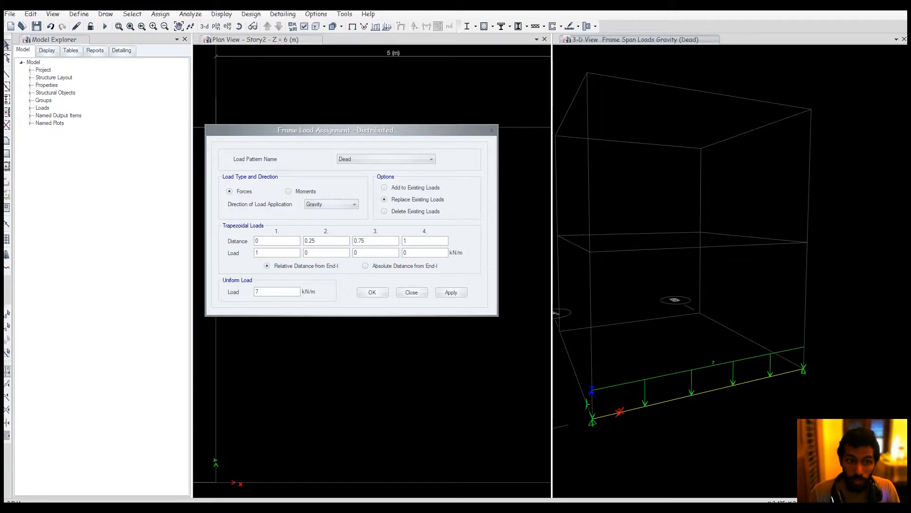
double_click(257, 253)
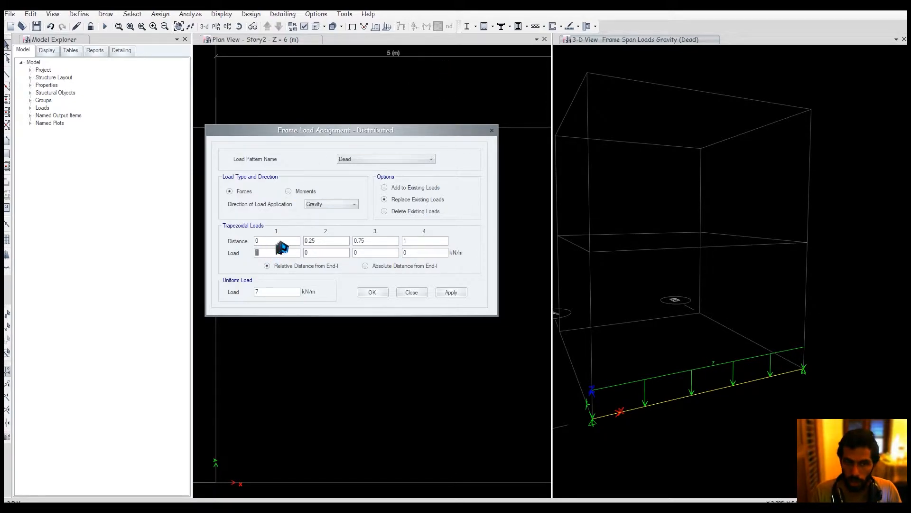
left_click(321, 242)
double_click(314, 241)
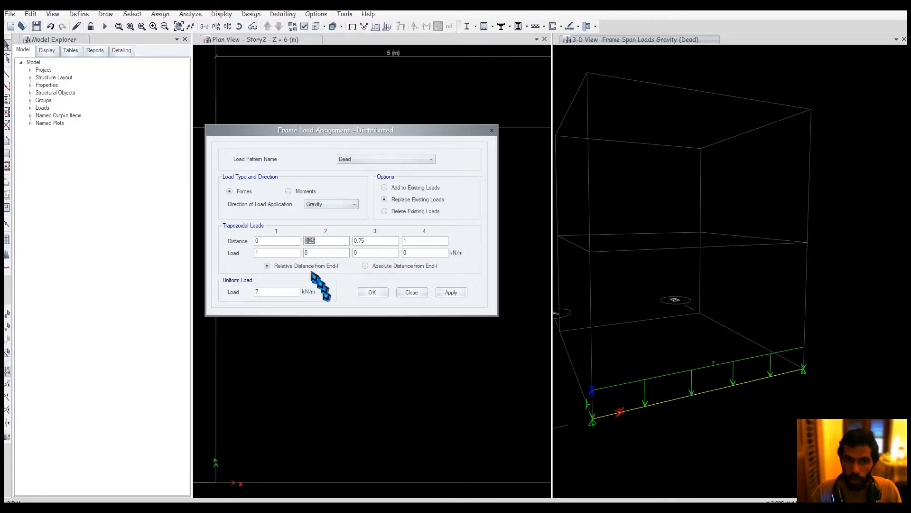
double_click(318, 253)
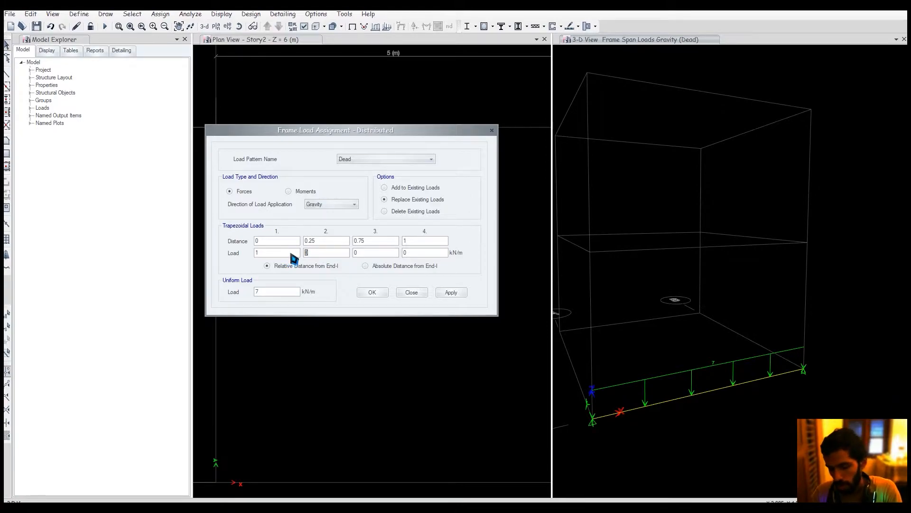
type("4")
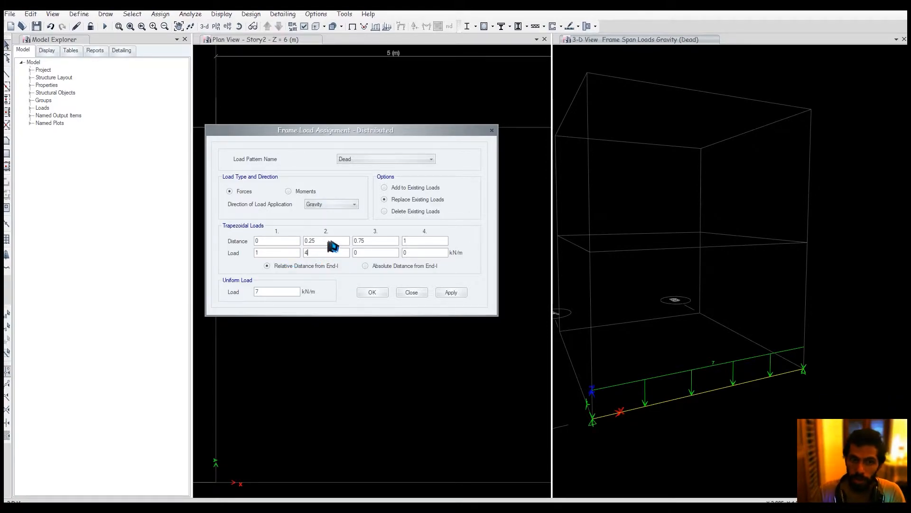
Step: Set the trapezoidal load to 2 kN/m at relative distance 0.5 and 5 kN/m at relative distance 0.8 for the third and fourth points
double_click(353, 241)
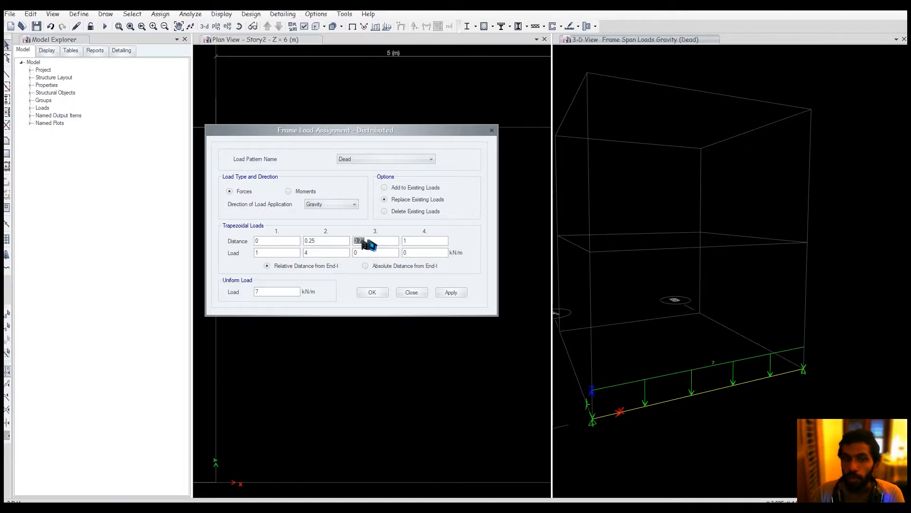
type(".5")
double_click(357, 253)
type("2")
double_click(407, 241)
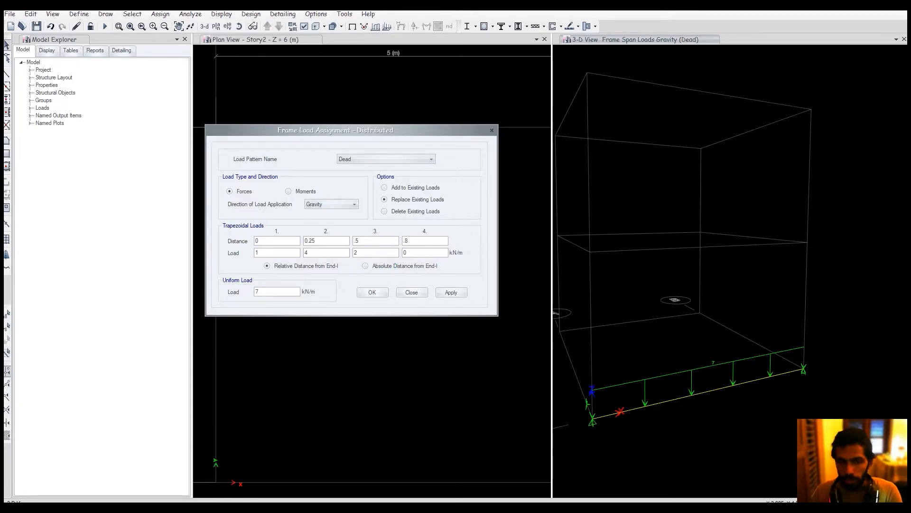
double_click(406, 241)
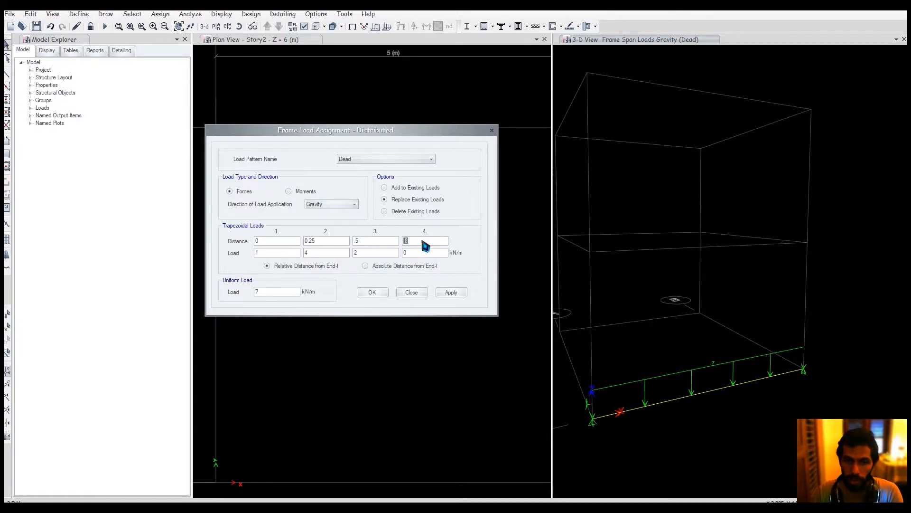
double_click(417, 252)
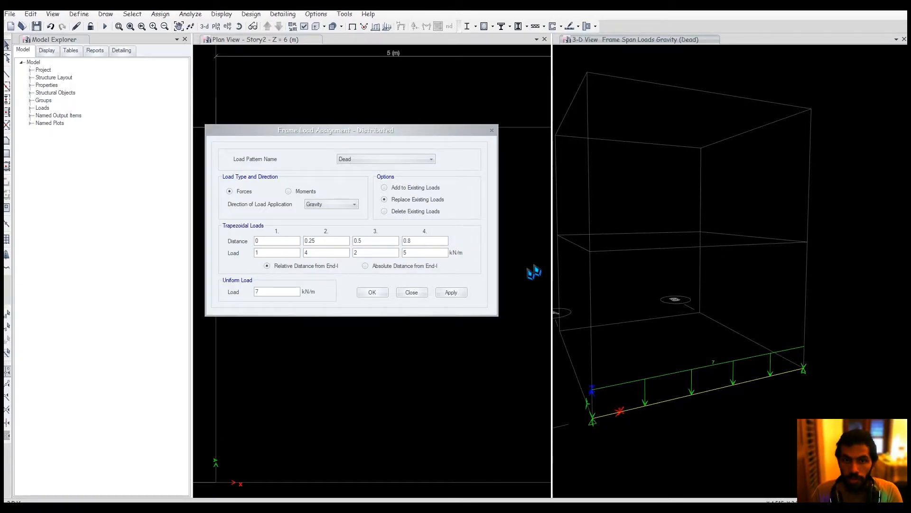
Step: Apply the trapezoidal load together with the 7 kN/m uniform load to the base beam, replacing its existing load
left_click(456, 292)
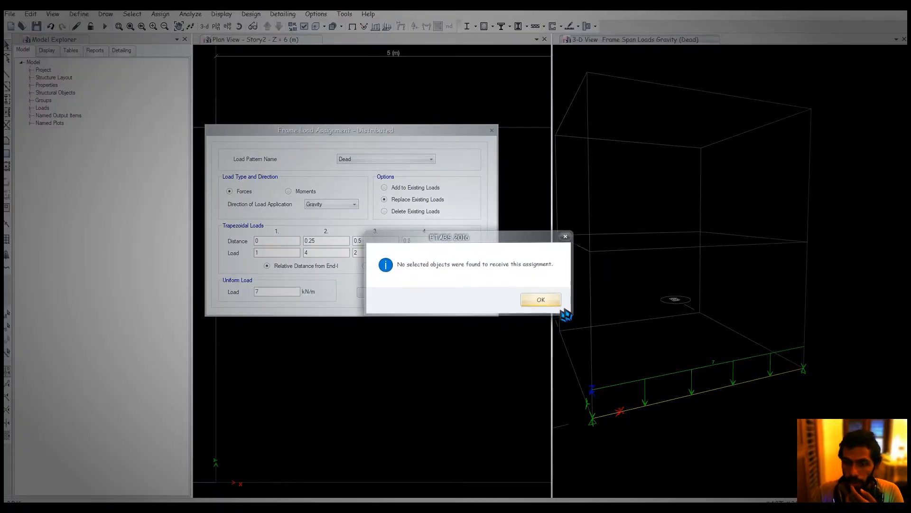
left_click(542, 303)
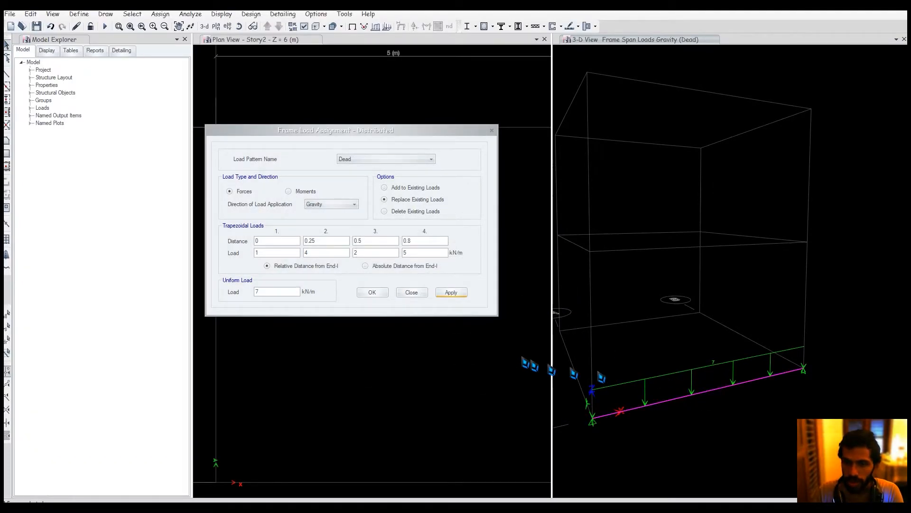
left_click(461, 294)
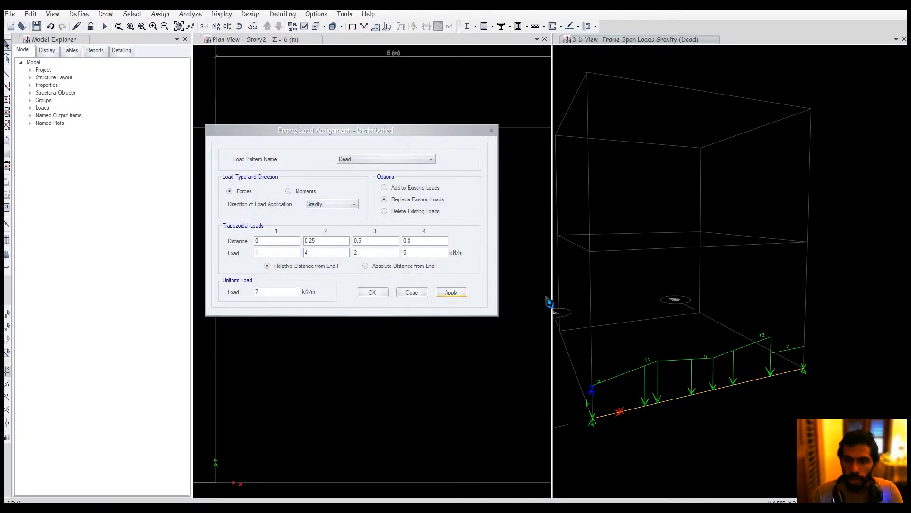
Step: Set the uniform load to 0 kN/m and apply only the trapezoidal load to the base beam
double_click(265, 292)
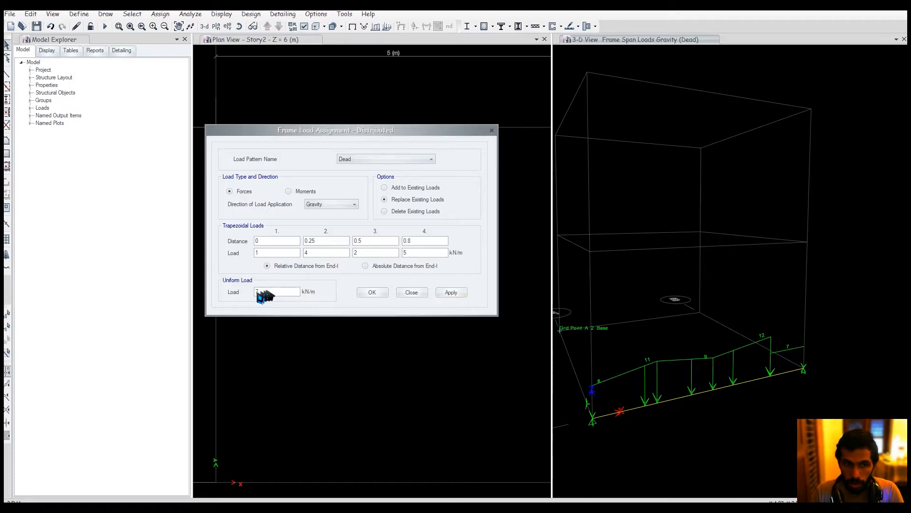
type("0")
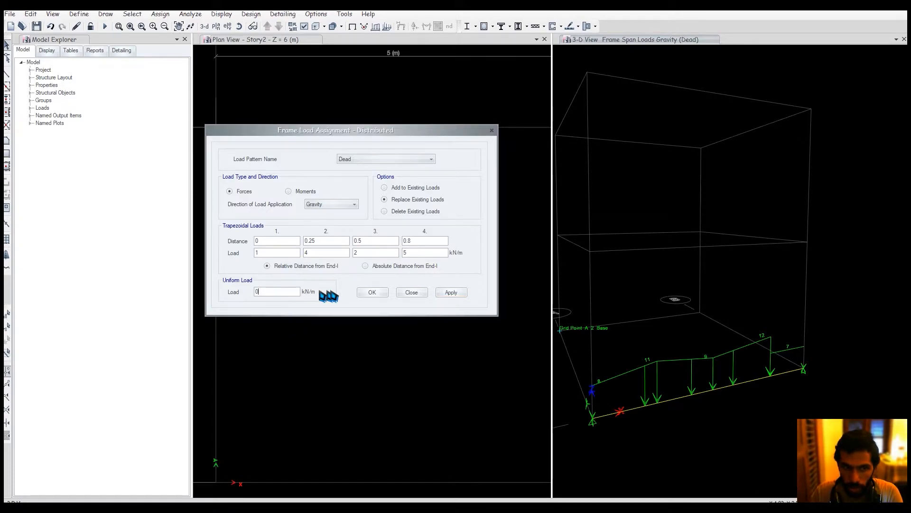
left_click(454, 293)
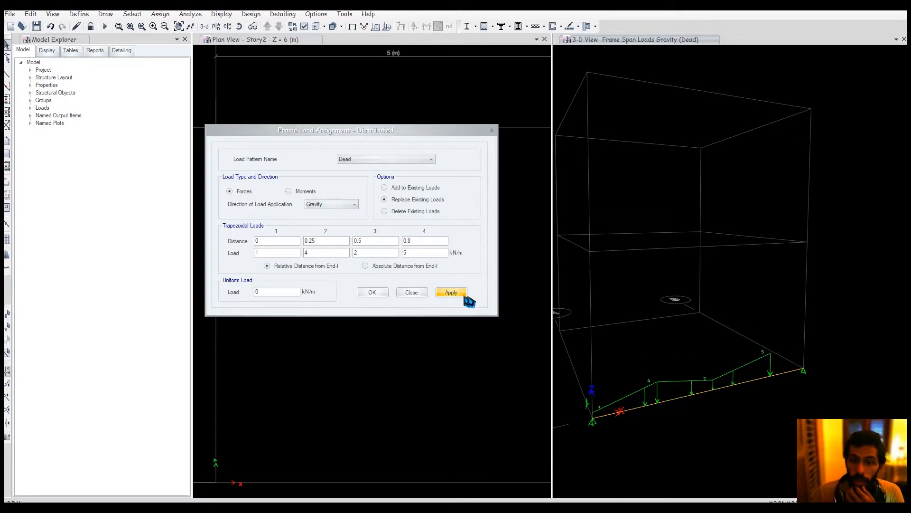
Step: Compare the distance and load values of the four trapezoidal points with the load diagram on the base beam
double_click(257, 252)
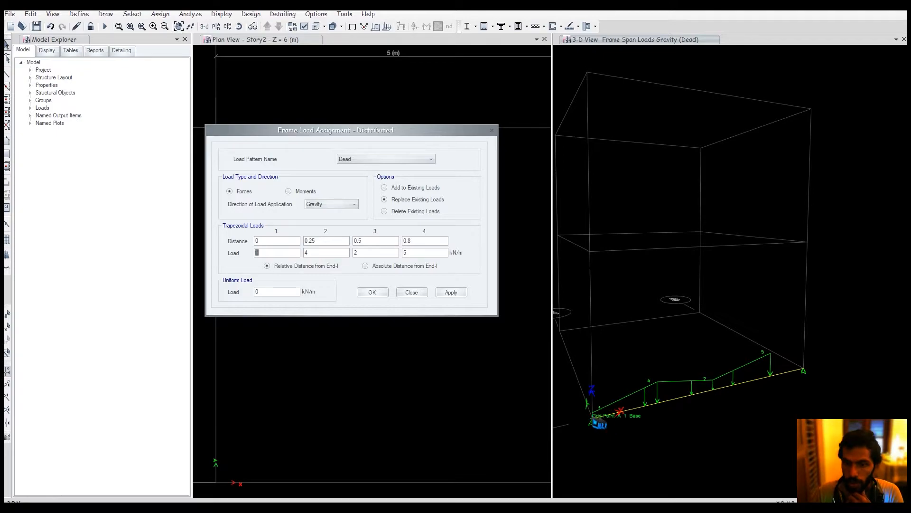
double_click(313, 241)
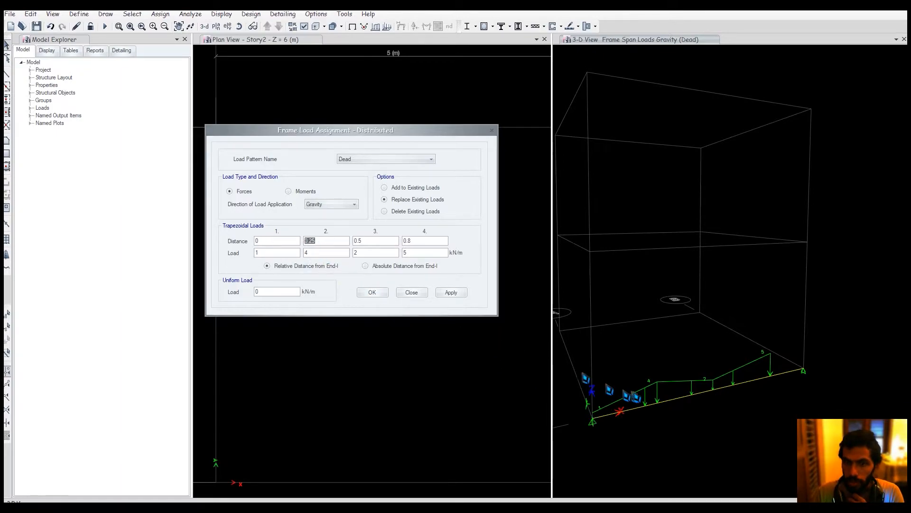
double_click(328, 253)
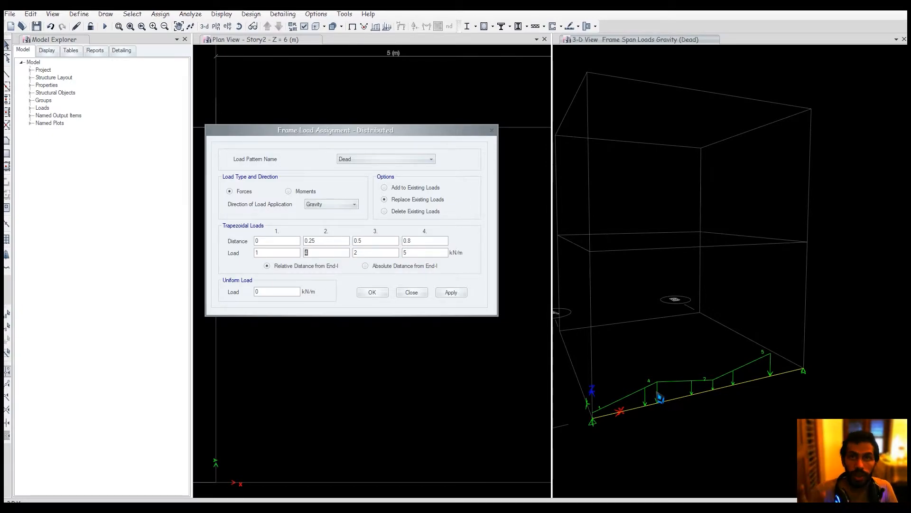
double_click(359, 240)
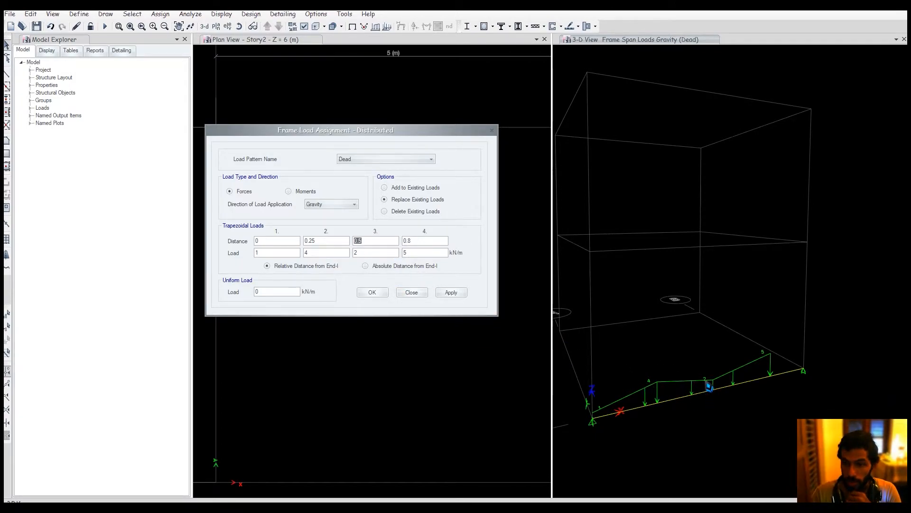
double_click(409, 240)
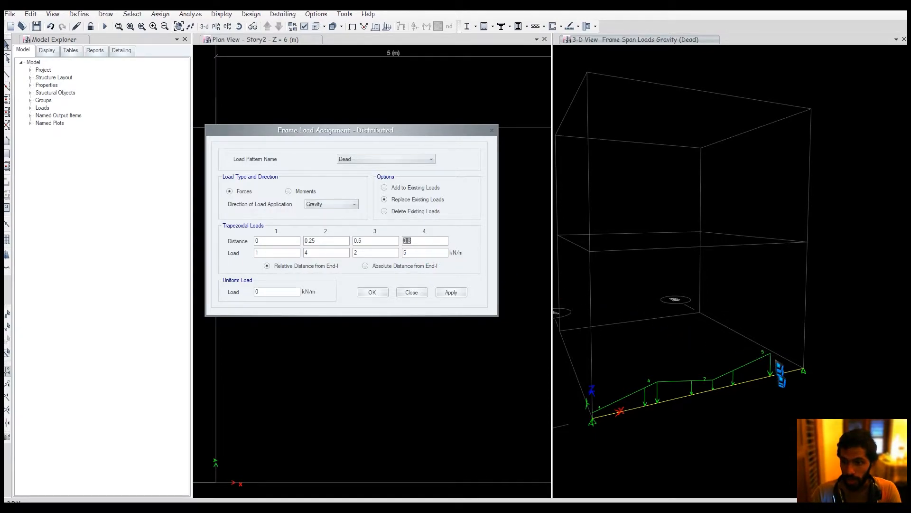
double_click(405, 253)
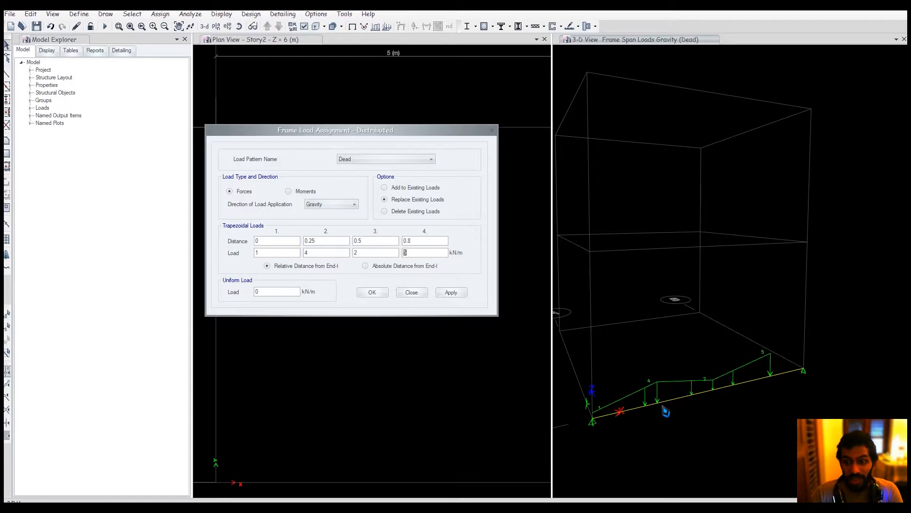
Step: Set the uniform load to 3 kN/m and apply it with the trapezoidal load to the base beam
left_click(268, 293)
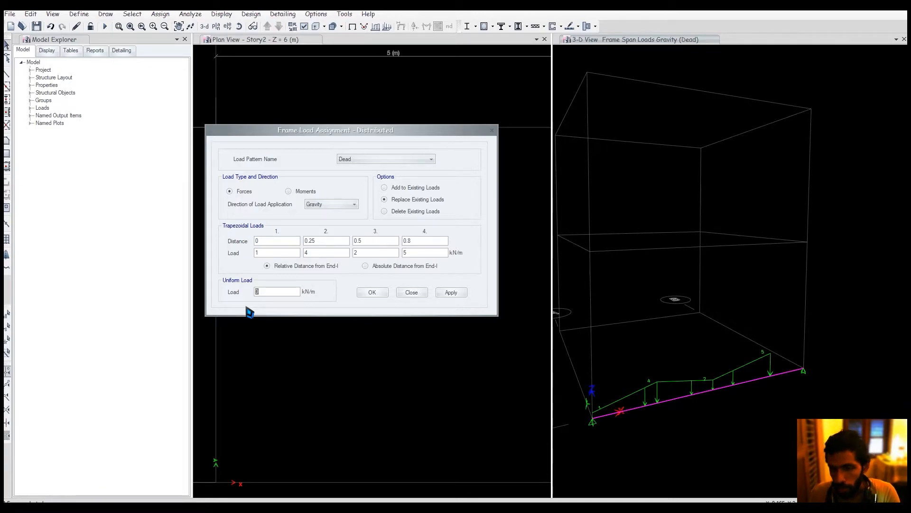
type("3")
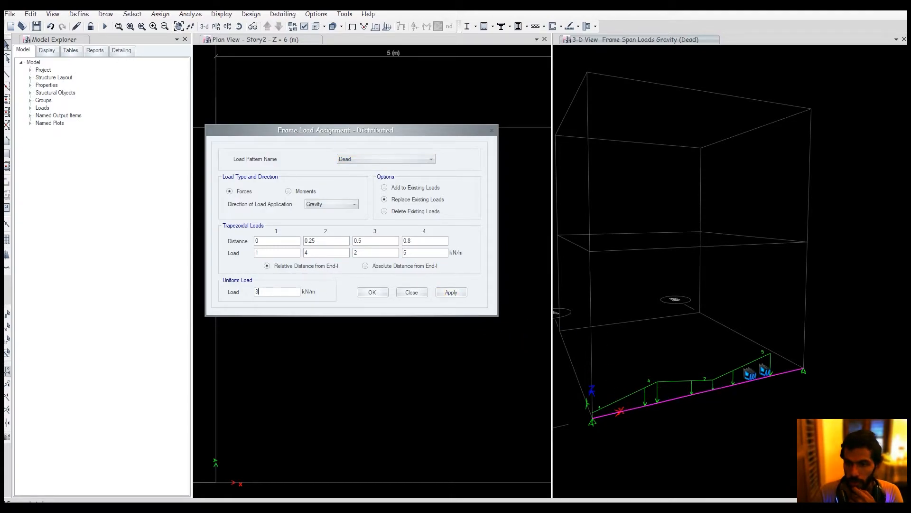
double_click(272, 292)
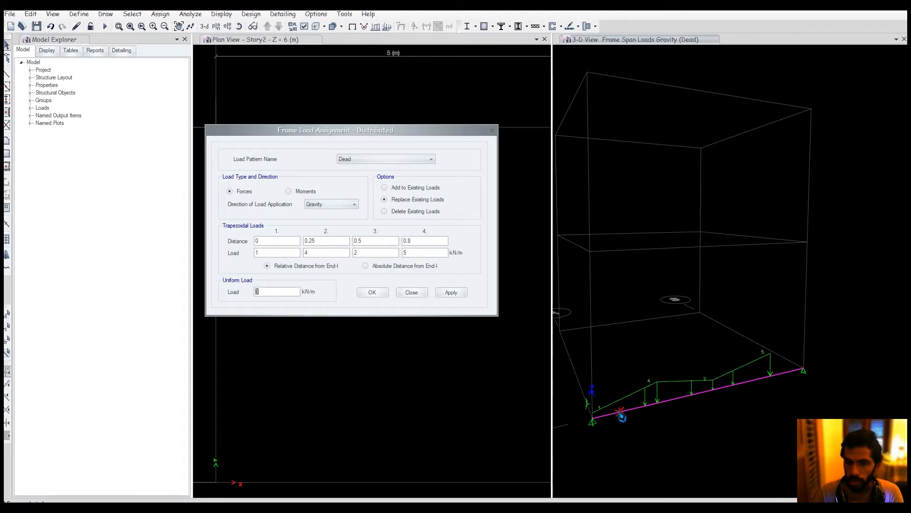
left_click(453, 294)
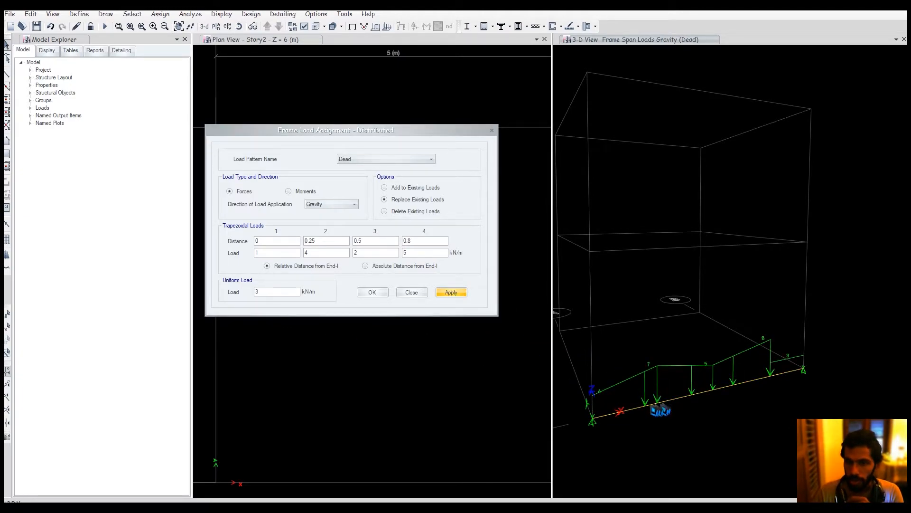
Step: Reset the uniform load to 0 kN/m and reapply the four-point trapezoidal load alone to the base beam
left_click_drag(273, 254, 250, 254)
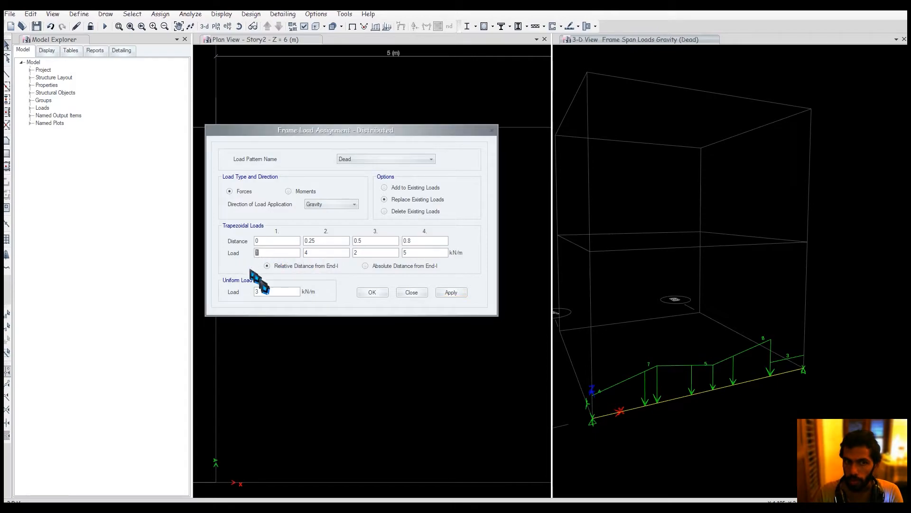
left_click_drag(266, 294, 243, 293)
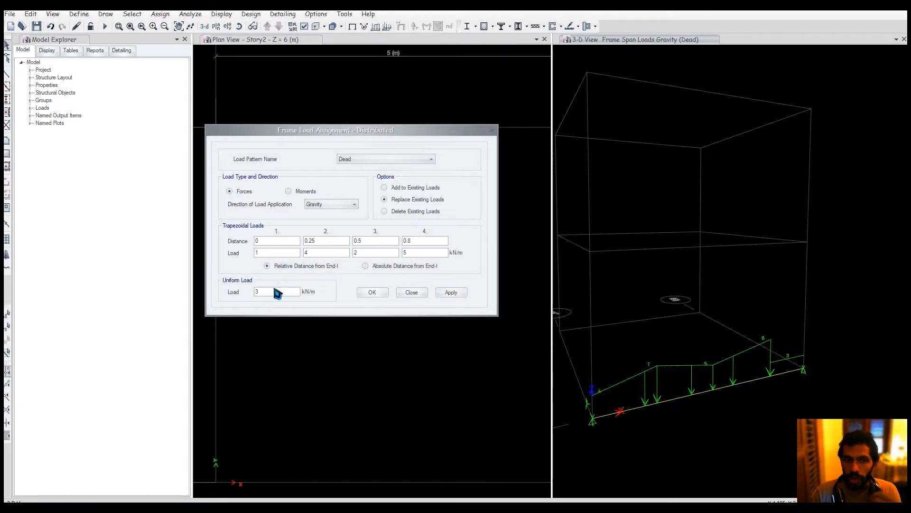
left_click_drag(269, 294, 224, 297)
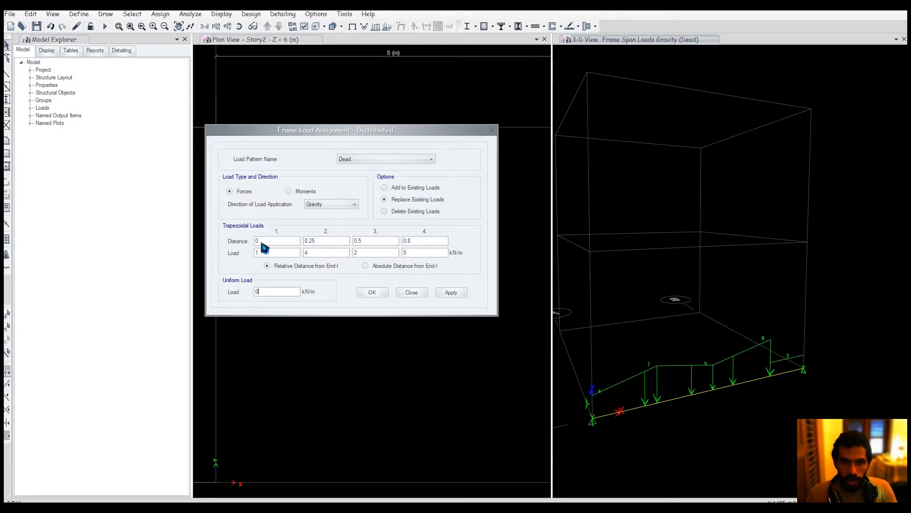
left_click(675, 395)
left_click(450, 292)
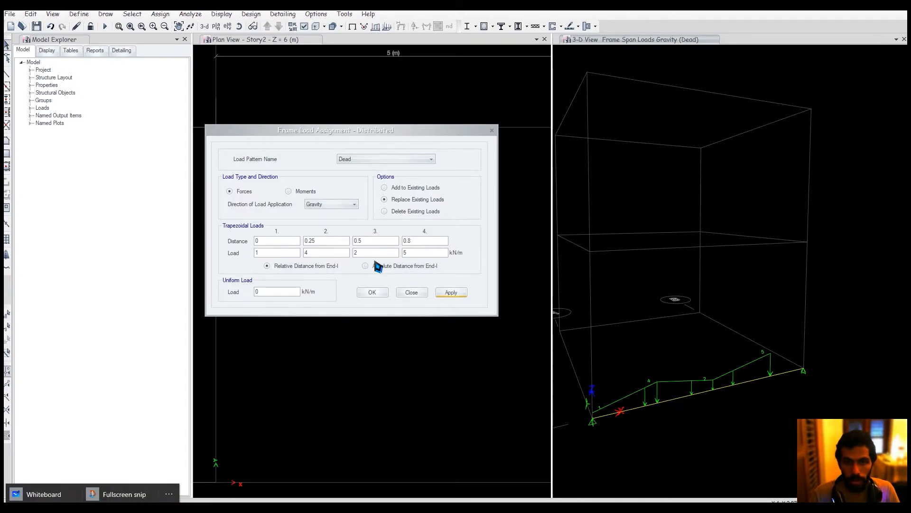
Step: Switch to Paint and sketch a horizontal beam under a zigzag load line, labelling its points alternately 1 and 2 and the first position 10
key("alt+Tab")
left_click(407, 322)
left_click_drag(220, 233, 635, 243)
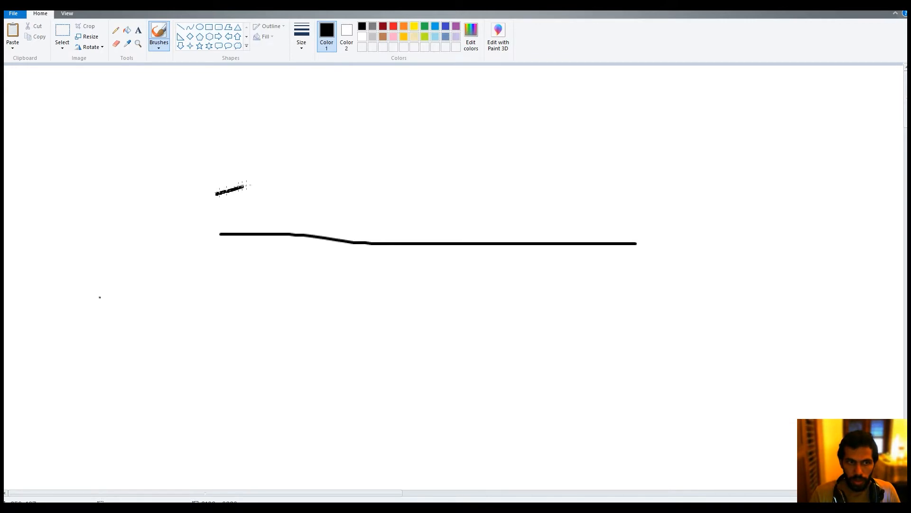
left_click_drag(245, 185, 329, 162)
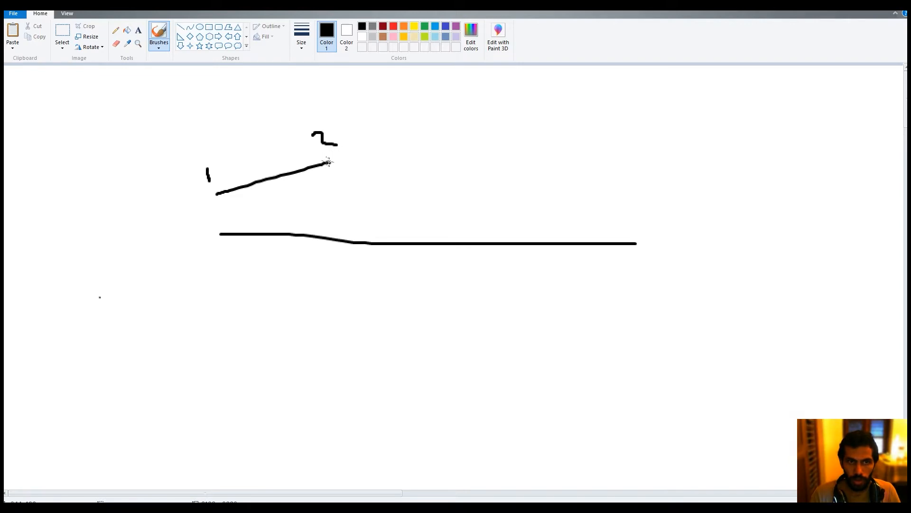
mouse_move(330, 163)
left_mouse_down()
mouse_move(421, 201)
mouse_move(496, 167)
mouse_move(597, 201)
mouse_move(657, 168)
left_mouse_up()
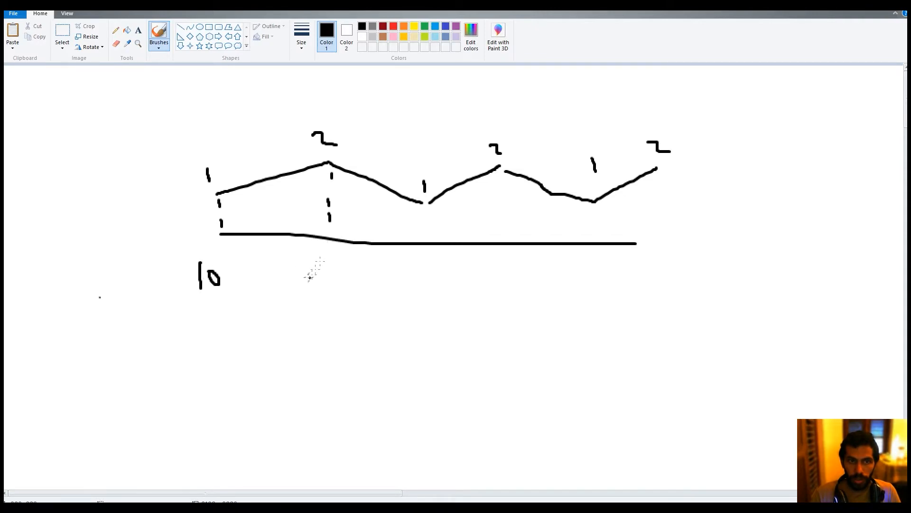
Step: Mark the positions of the remaining load points along the sketched beam as 20, 30, 40, 50 and 60 percent, with leader lines where needed
left_click_drag(306, 285, 324, 289)
left_click_drag(336, 275, 335, 276)
left_click_drag(375, 266, 366, 306)
left_click(382, 281)
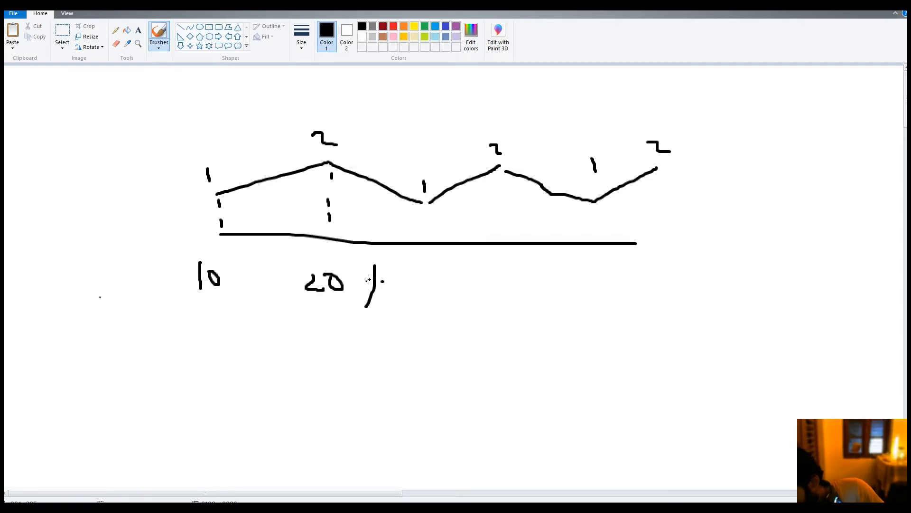
left_click(367, 282)
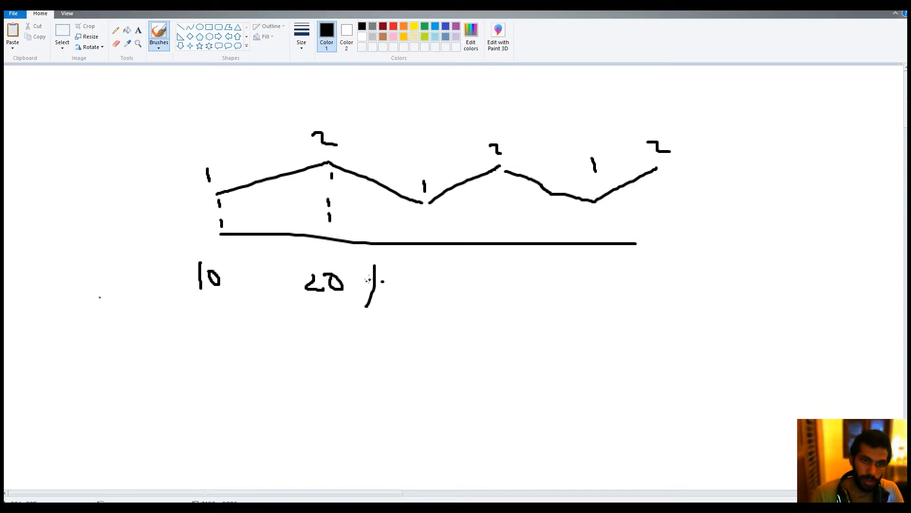
left_click_drag(423, 203, 431, 236)
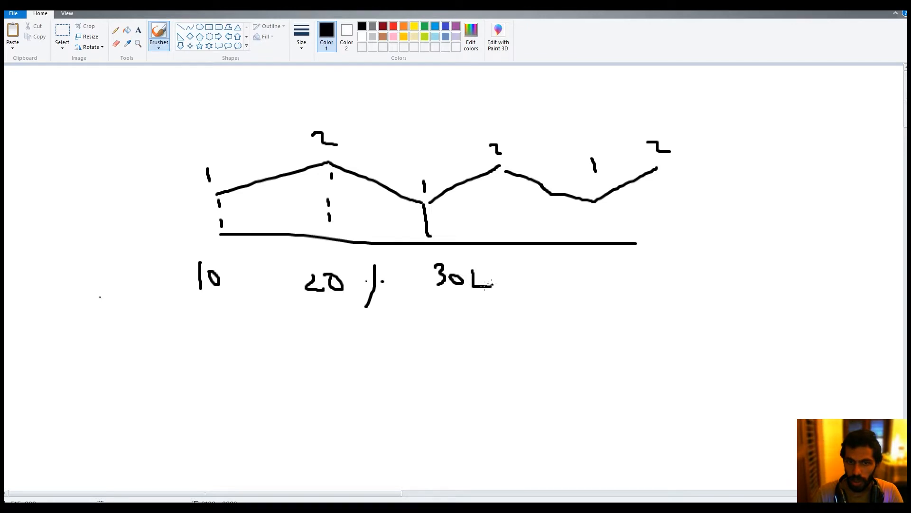
mouse_move(504, 175)
left_mouse_down()
mouse_move(539, 275)
mouse_move(575, 290)
left_mouse_up()
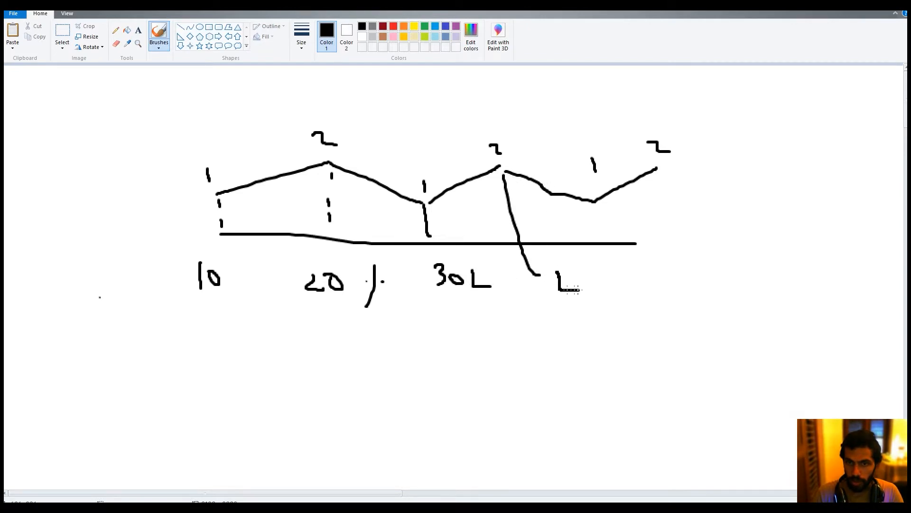
left_click_drag(624, 276, 610, 296)
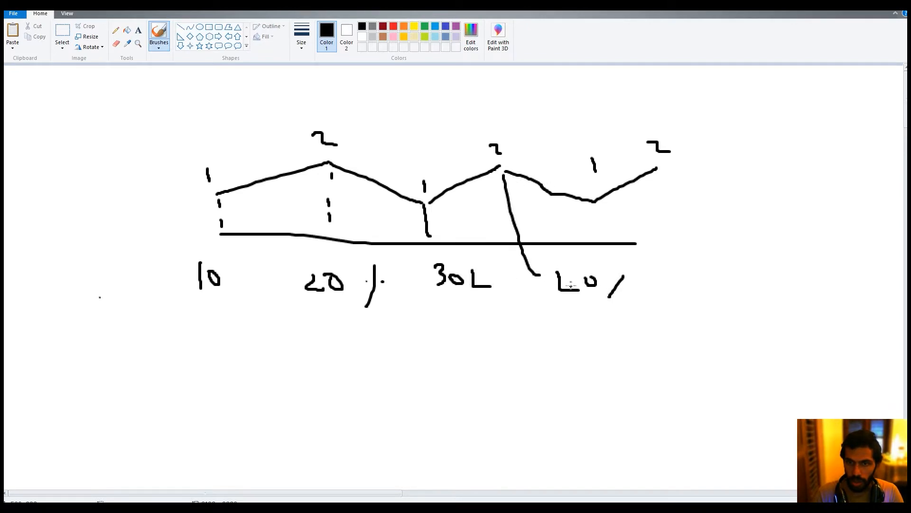
left_click_drag(593, 208, 670, 263)
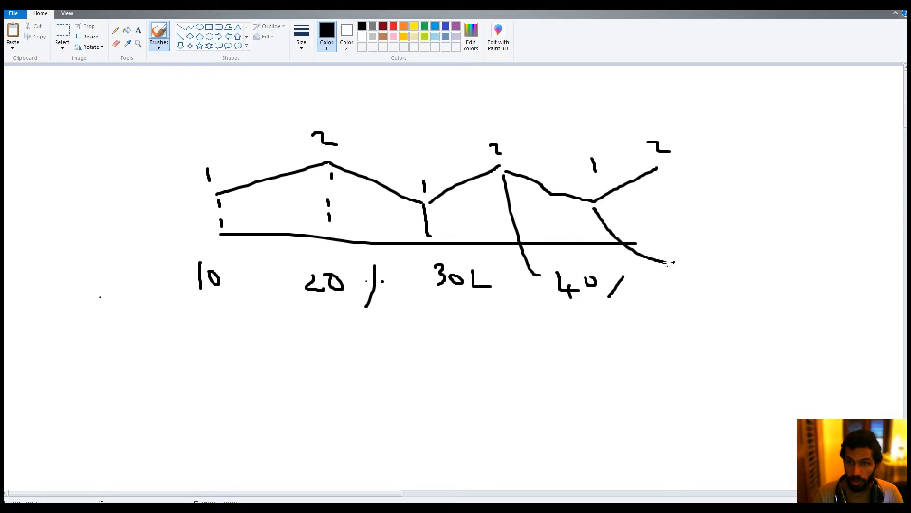
left_click_drag(720, 250, 755, 271)
left_click_drag(658, 173, 693, 192)
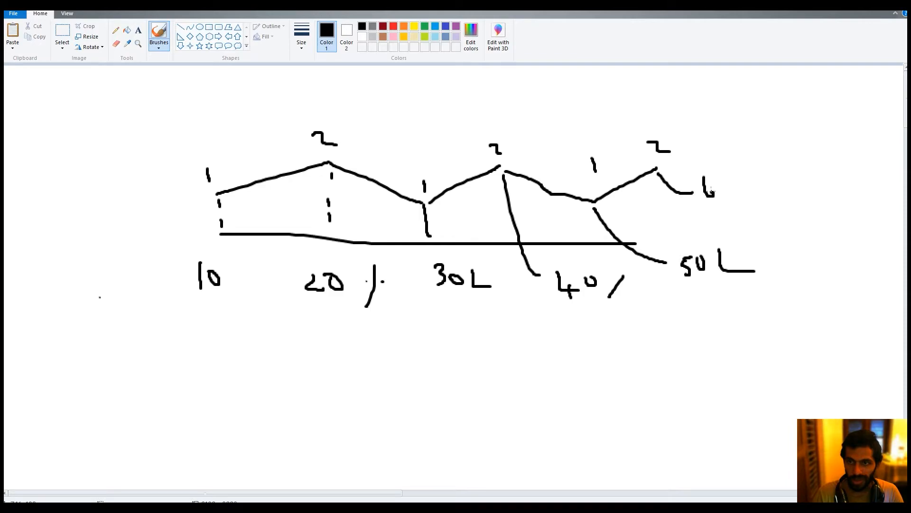
left_click_drag(747, 176, 760, 197)
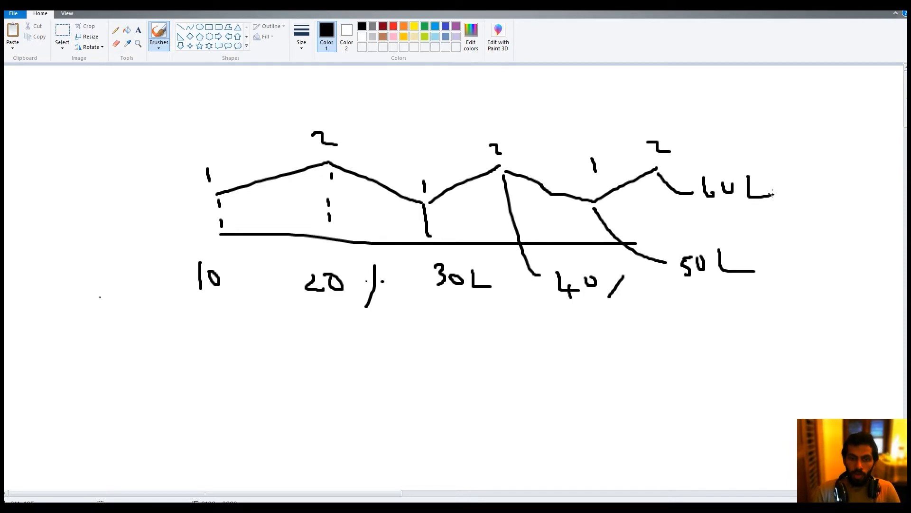
Step: Switch to ETABS and set the four trapezoidal load distances to 0.1, 0.2, 0.3 and 0.4
key("alt+Tab")
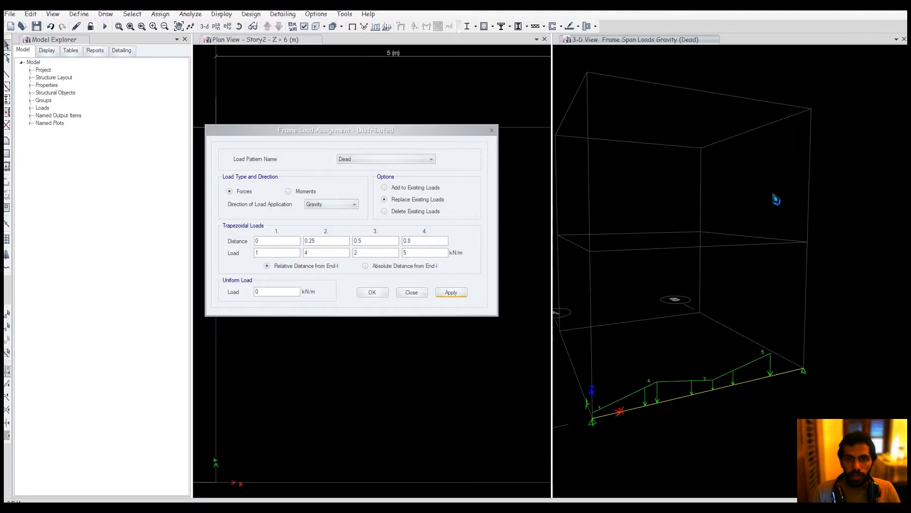
left_click(270, 244)
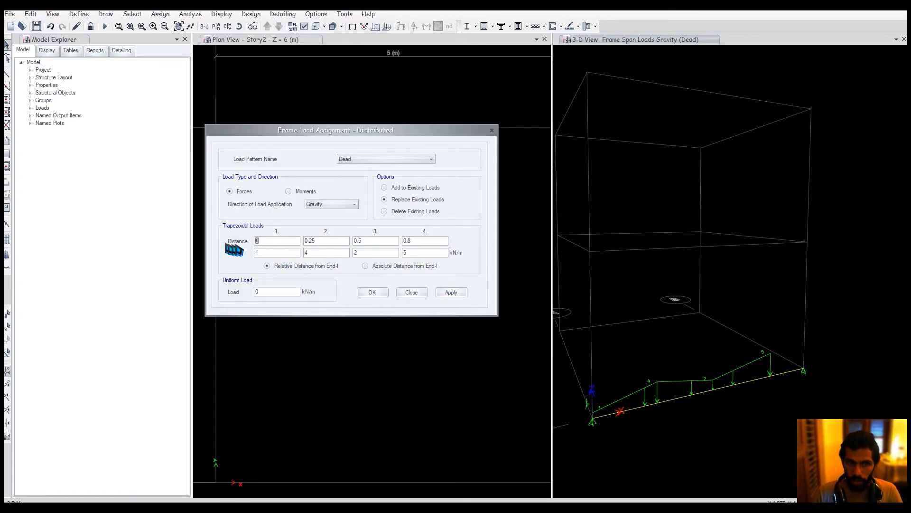
type(".1")
key("Tab")
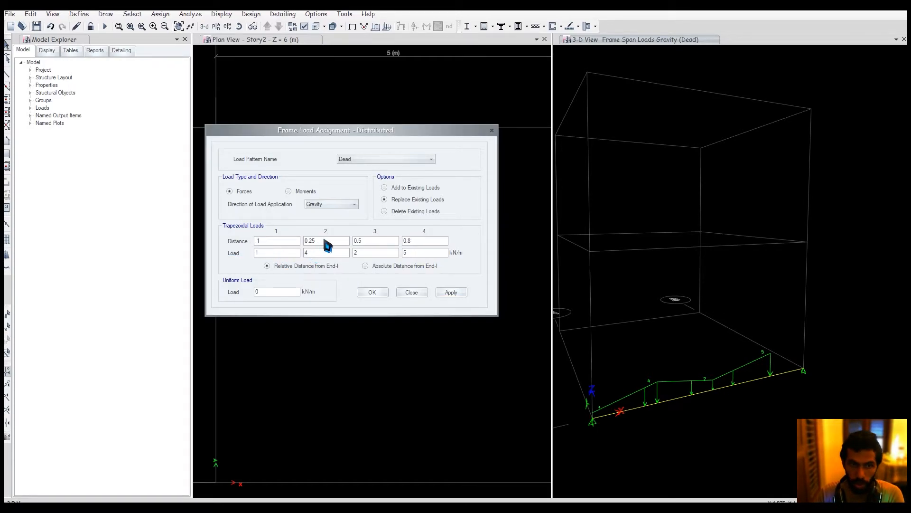
type(".2")
key("Tab")
type(".3")
key("Tab")
type(".4")
key("Tab")
Step: Set the second, third and fourth trapezoidal loads to 2, 1 and 2 kN/m and apply the four-point load to the base beam
key("Tab")
type("2")
key("Tab")
type("1")
key("Tab")
type("2")
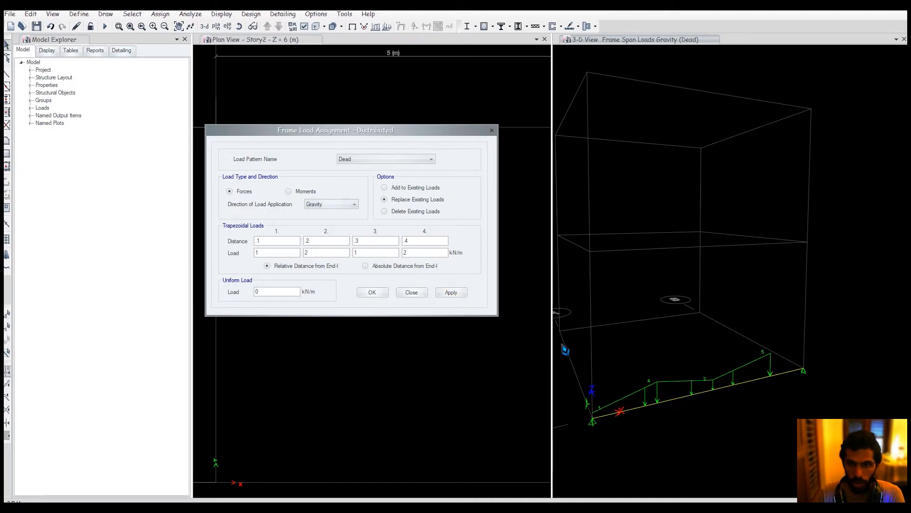
left_click(694, 394)
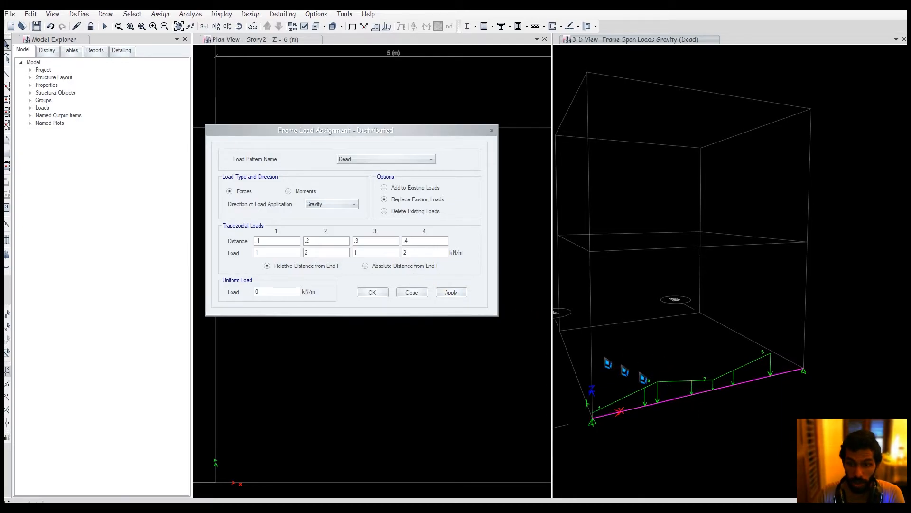
left_click(456, 295)
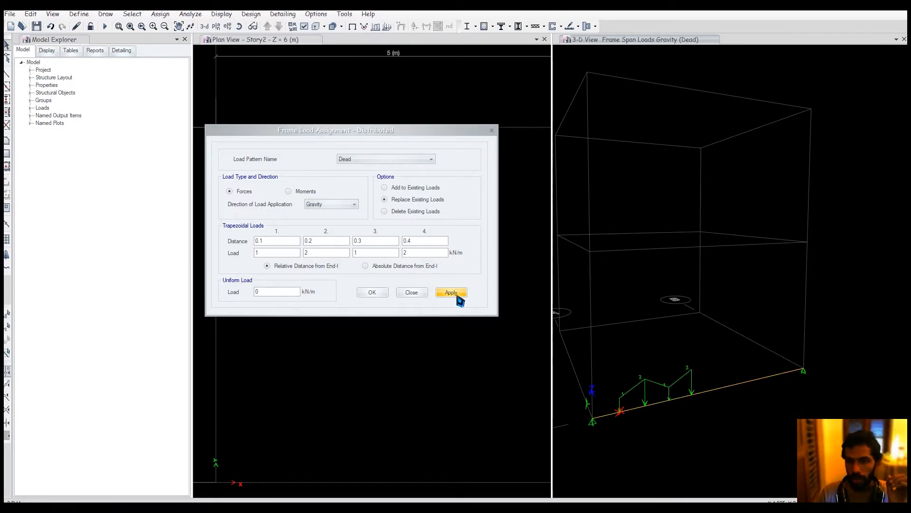
left_click(697, 397)
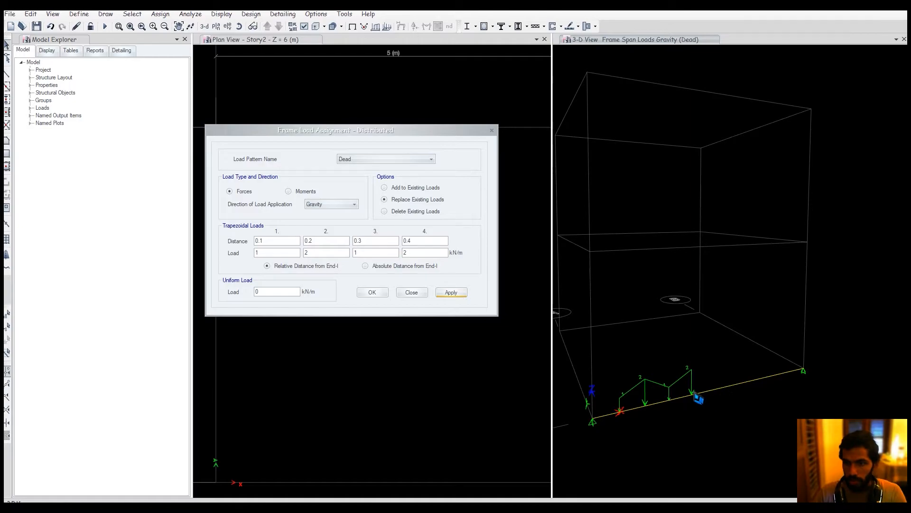
Step: Check the Paint sketch, then in ETABS choose Add to Existing Loads and set the first two distances to 0.5 and 0.6
key("alt+Tab")
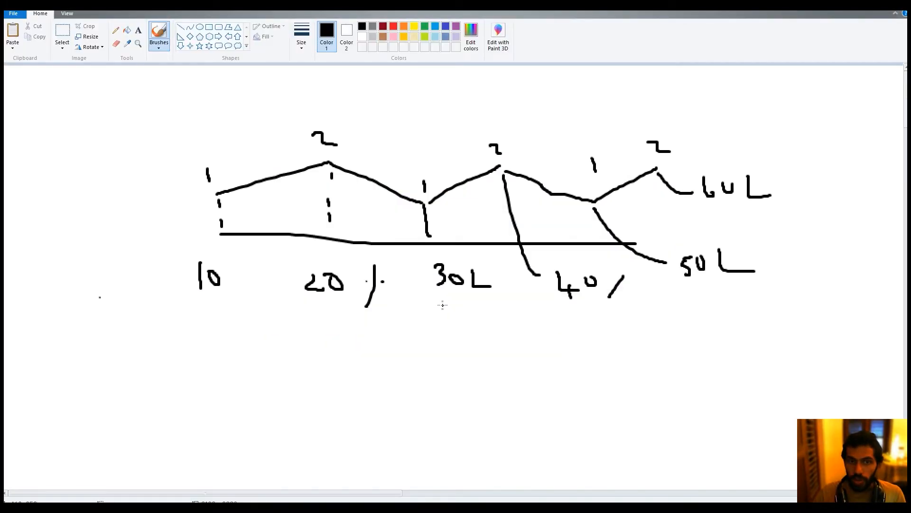
key("alt+Tab")
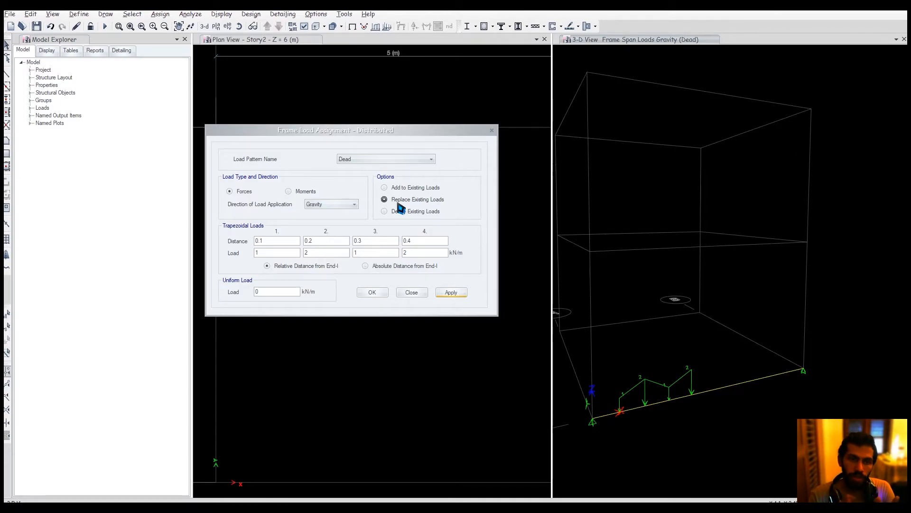
left_click(403, 188)
left_click_drag(274, 242, 218, 246)
type(".5")
double_click(319, 242)
type(".6")
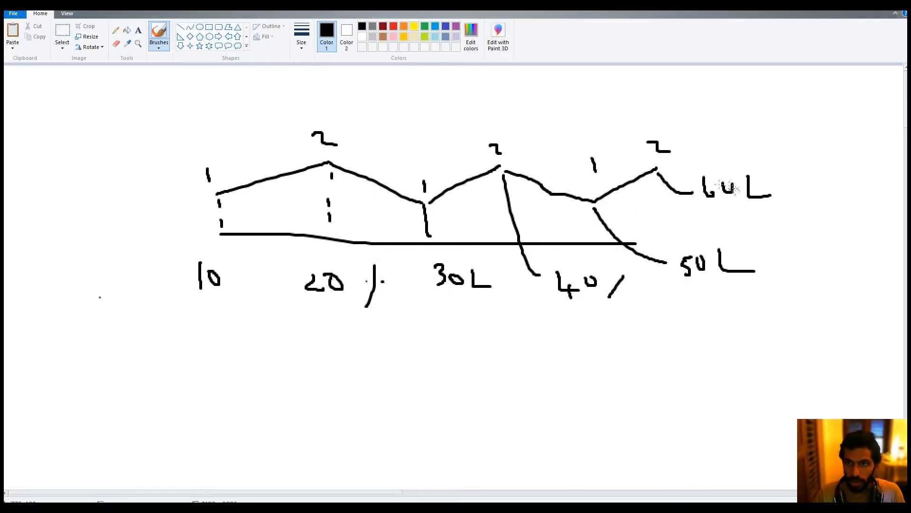
Step: Set the third and fourth distances and the third load to 0, and try adding this load to the base beam
key("alt+Tab")
left_click_drag(369, 243, 322, 244)
type("0")
left_click_drag(412, 240, 341, 254)
type("002")
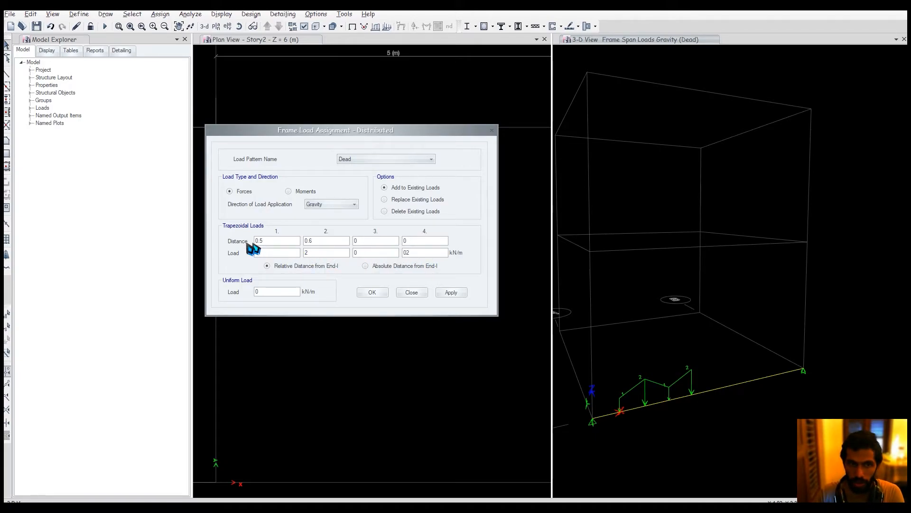
key("alt+Tab")
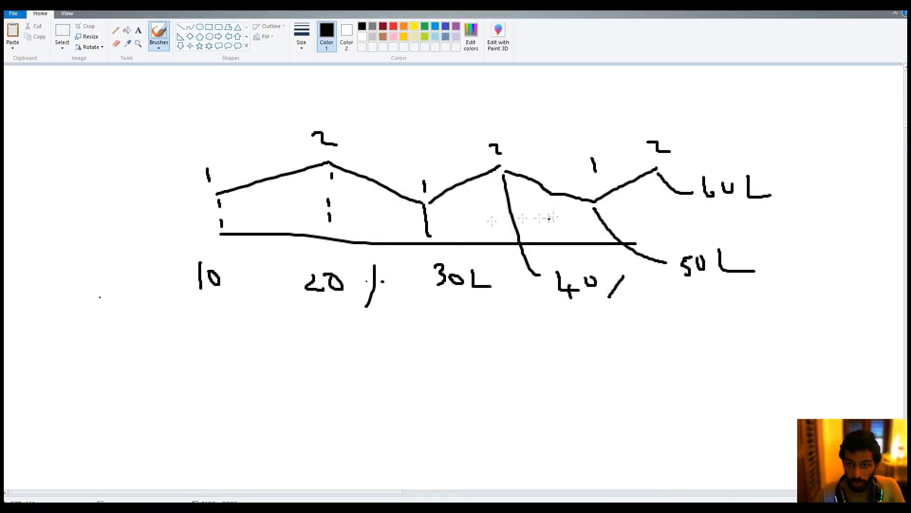
key("alt+Tab")
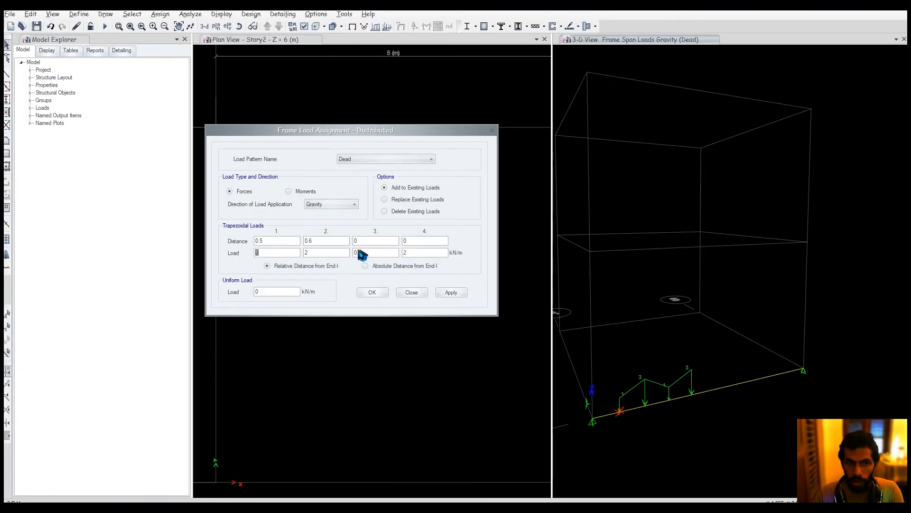
left_click(451, 292)
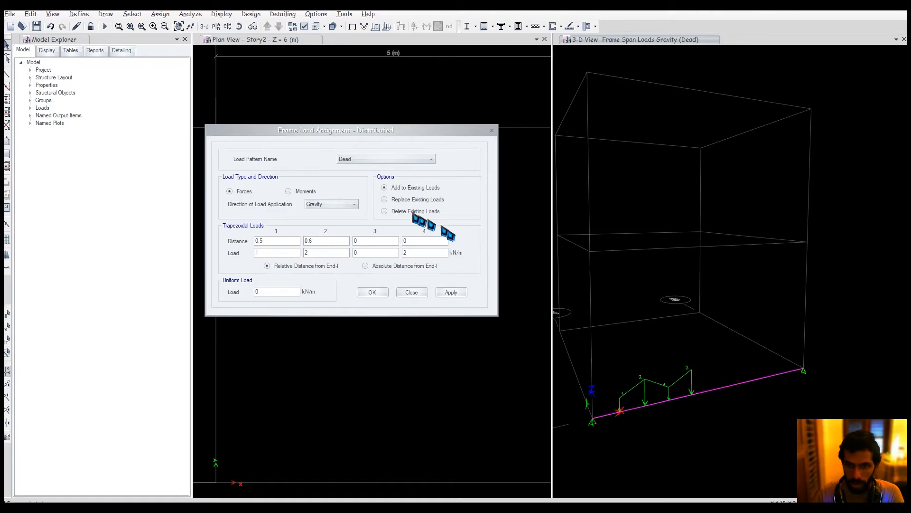
left_click(452, 293)
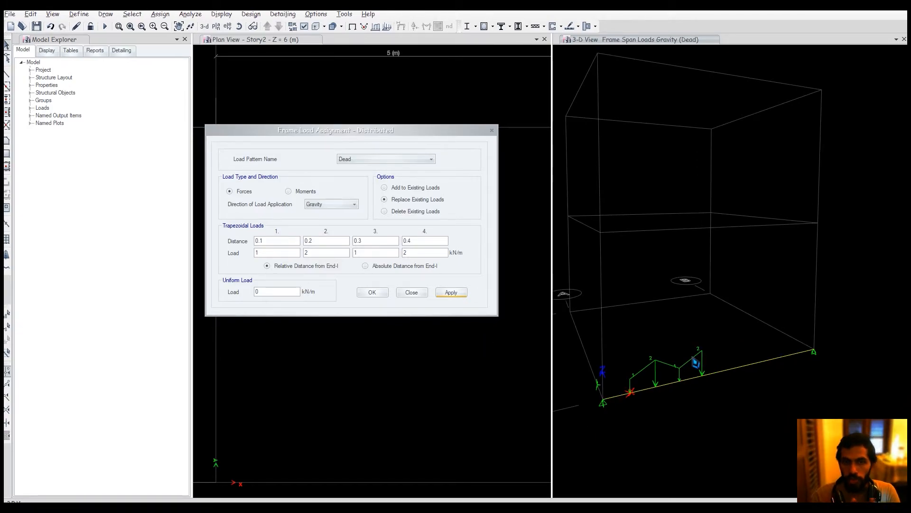
Step: Set the first three trapezoidal points to distances 0.4, 0.5 and 0.6 with loads of 2, 1 and 2 kN/m
scroll(696, 363, "up", 3)
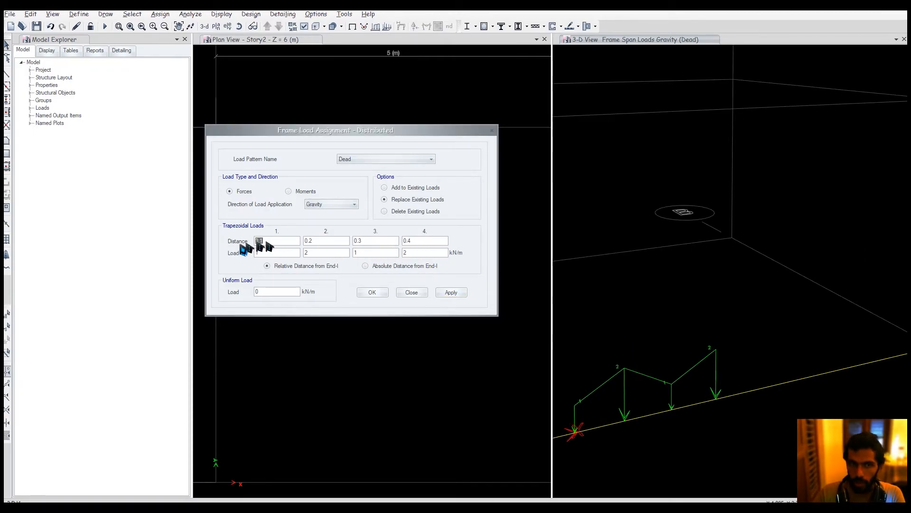
left_click_drag(263, 241, 232, 252)
type("2")
type(".5")
left_click_drag(315, 241, 290, 253)
type("1")
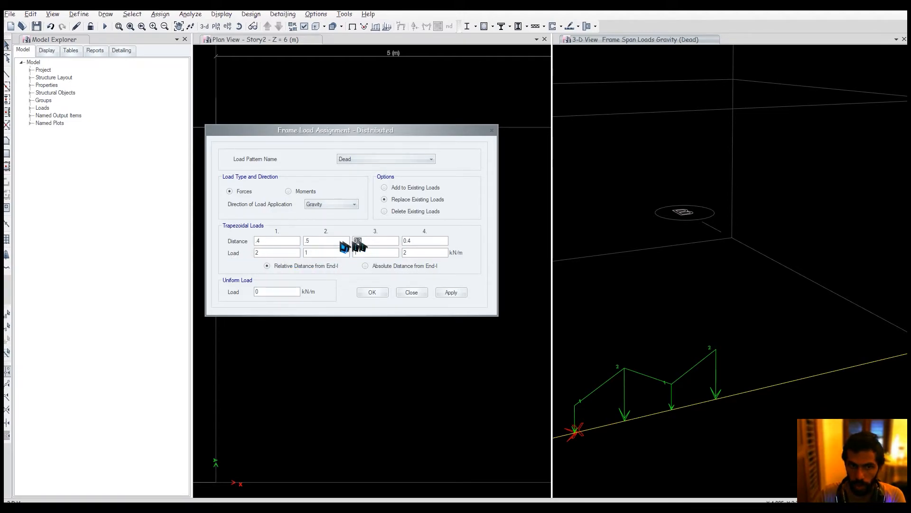
type(".")
double_click(360, 253)
type("2")
Step: Set the fourth point's distance and load to 0 and apply the load to the base beam with Add to Existing Loads
double_click(421, 242)
type("0")
double_click(412, 253)
type("0")
left_click(399, 188)
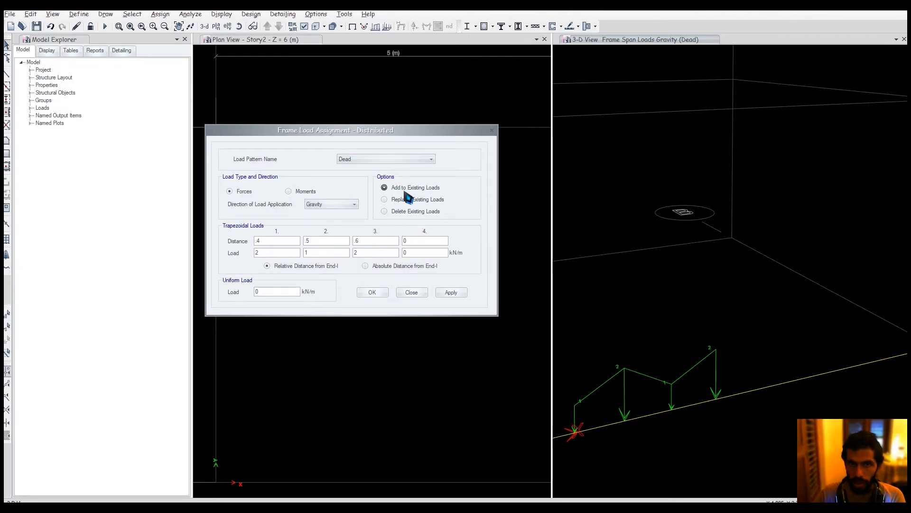
left_click(451, 295)
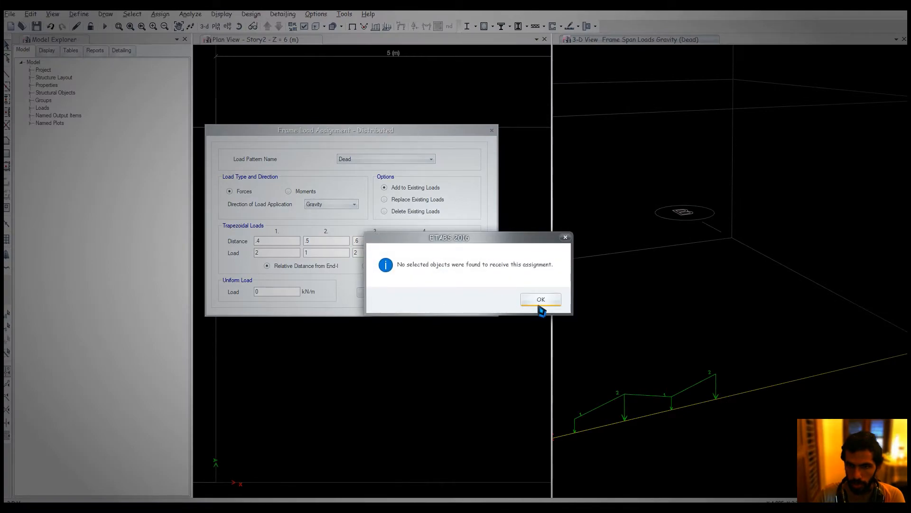
left_click(542, 304)
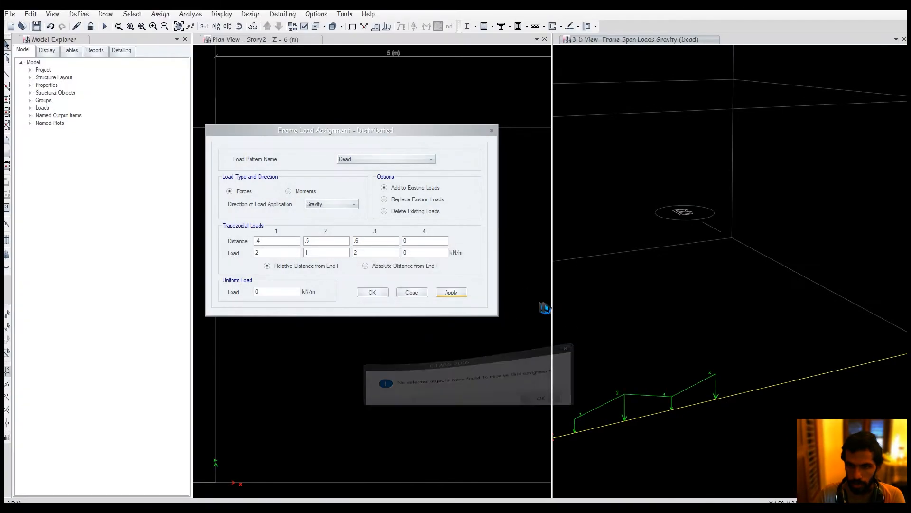
left_click(726, 396)
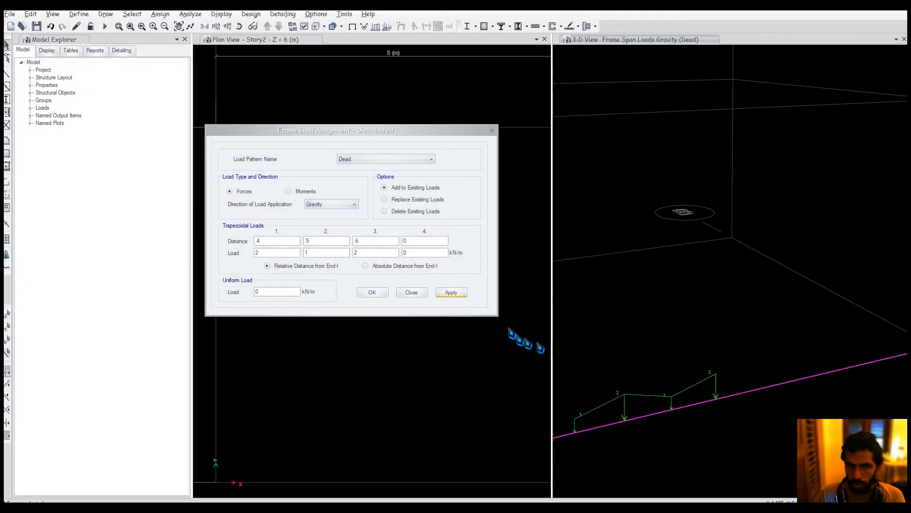
scroll(678, 319, "down", 5)
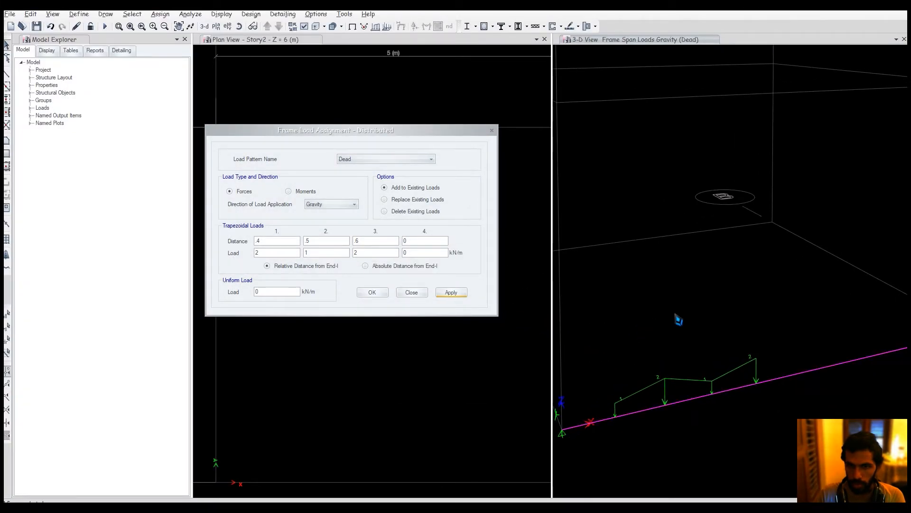
left_click(455, 294)
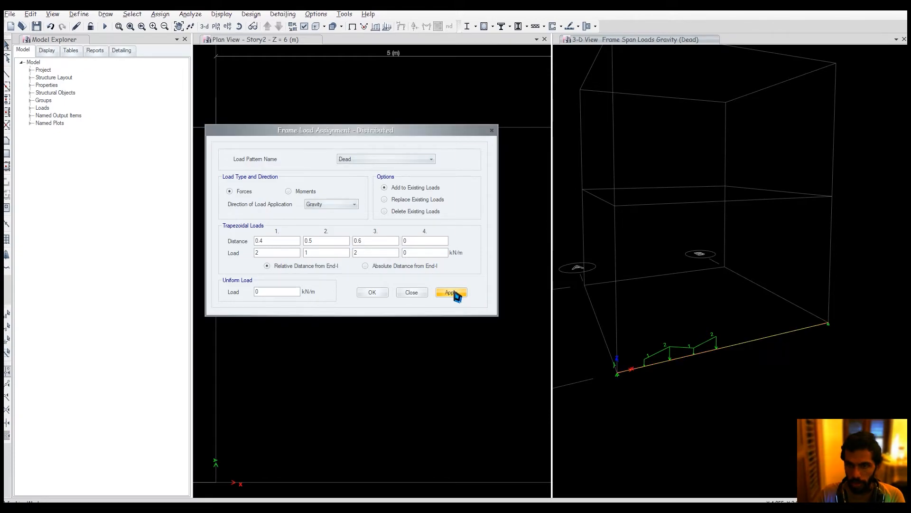
Step: Inspect the combined load along the base beam and close the distributed load assignment
scroll(726, 348, "up", 3)
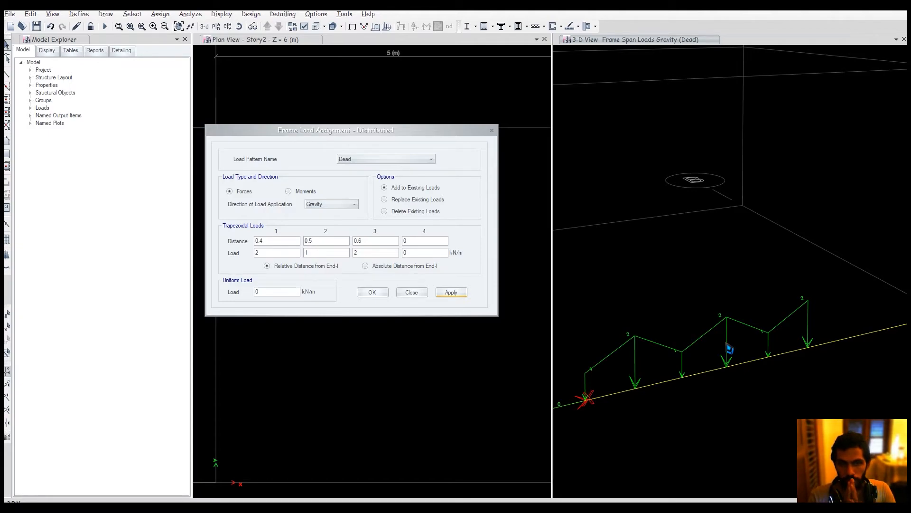
left_click_drag(709, 288, 781, 383)
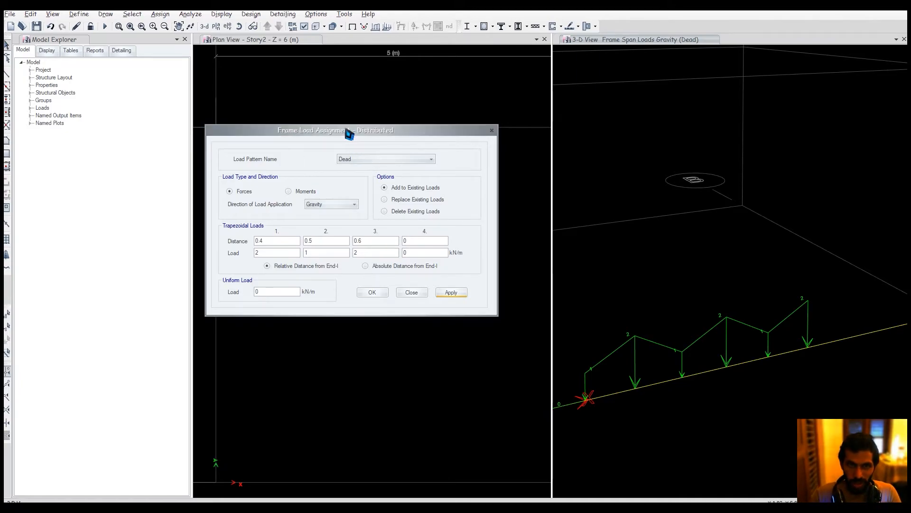
left_click_drag(349, 135, 331, 117)
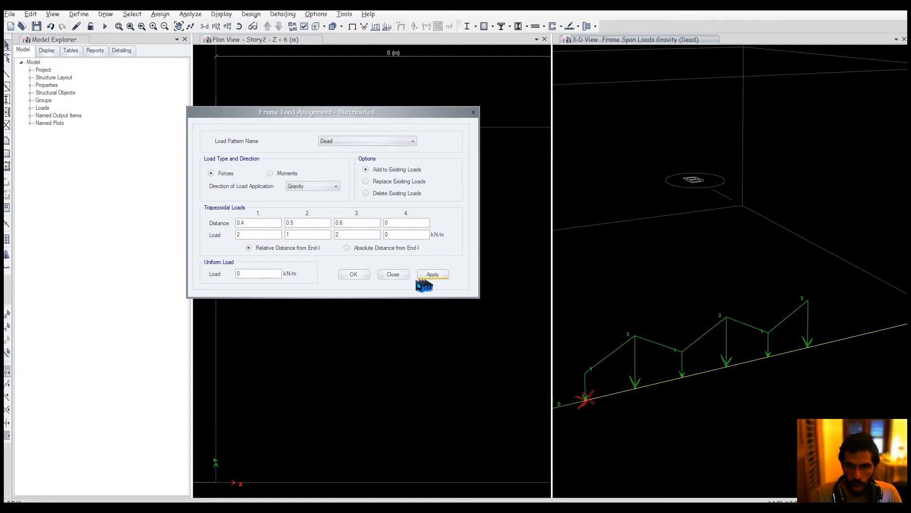
left_click(398, 275)
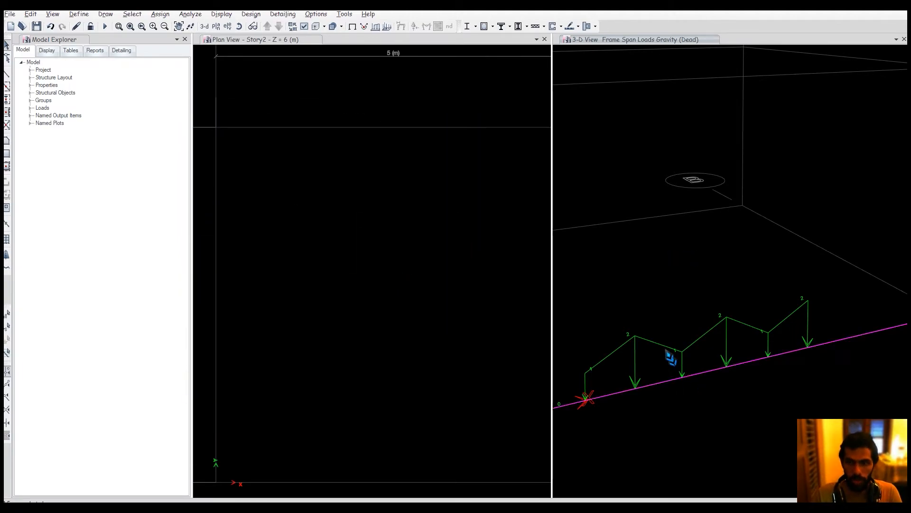
Step: Reopen the distributed frame load assignment for the base beam and switch to Absolute Distance from End-I
left_click(161, 14)
mouse_move(237, 103)
left_click(314, 114)
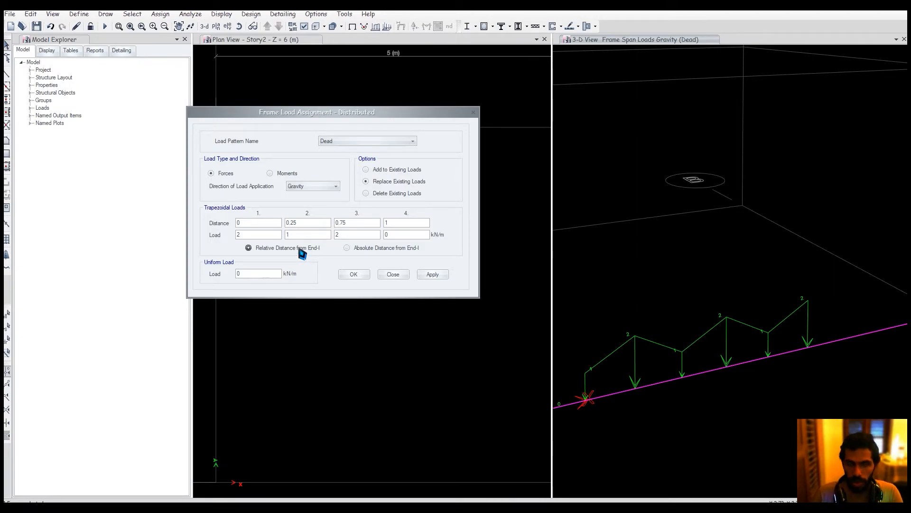
left_click(374, 246)
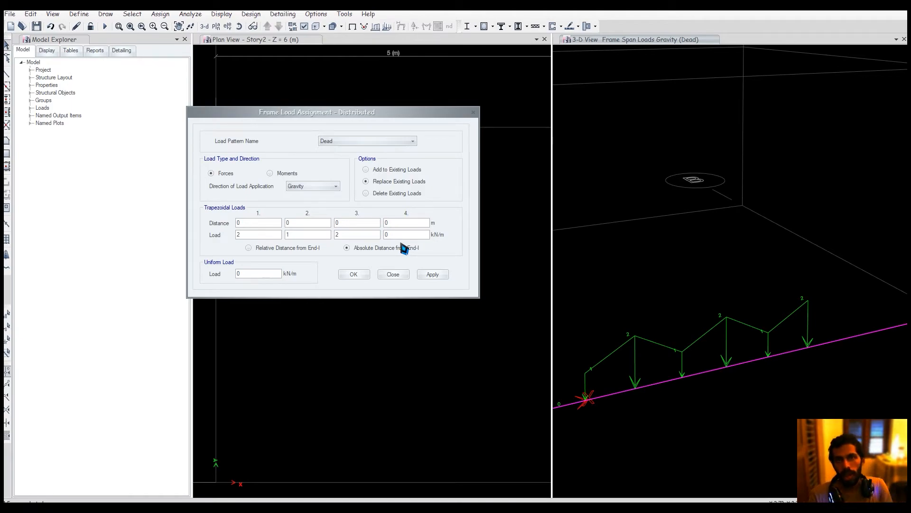
Step: Delete the existing distributed loads from the base beam using the Delete Existing Loads option
scroll(665, 242, "down", 3)
middle_click_drag(679, 290, 741, 418)
left_click_drag(419, 114, 329, 140)
scroll(797, 329, "up", 5)
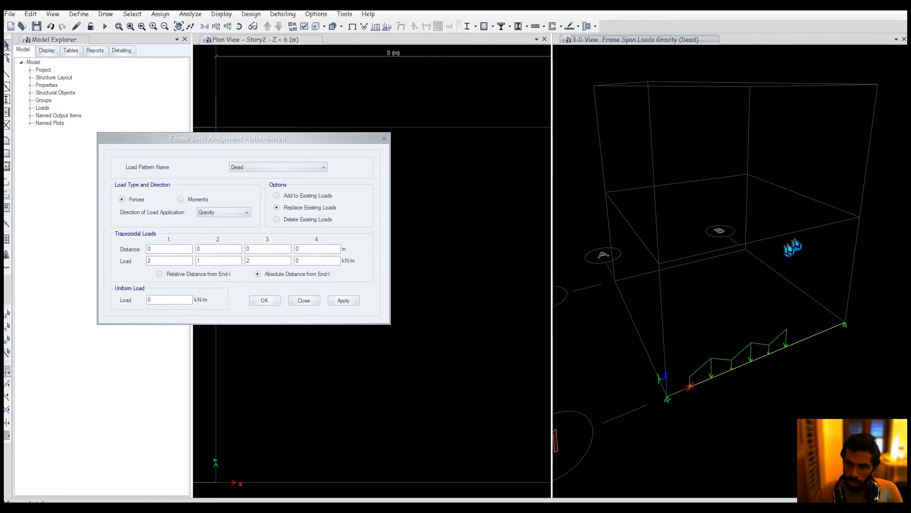
left_click(319, 221)
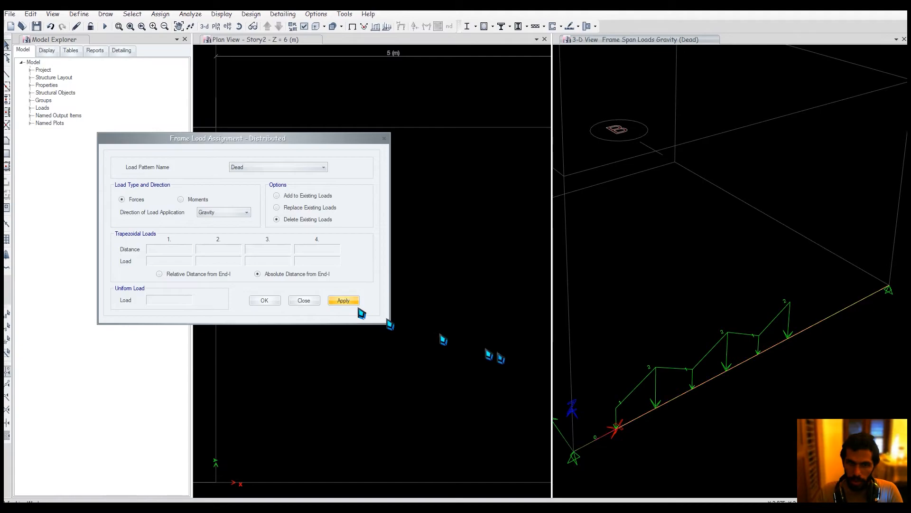
left_click(343, 300)
Step: Choose Replace Existing Loads and set the first two load points to 2 kN/m at absolute distances of 0 and 1 m
left_click(302, 209)
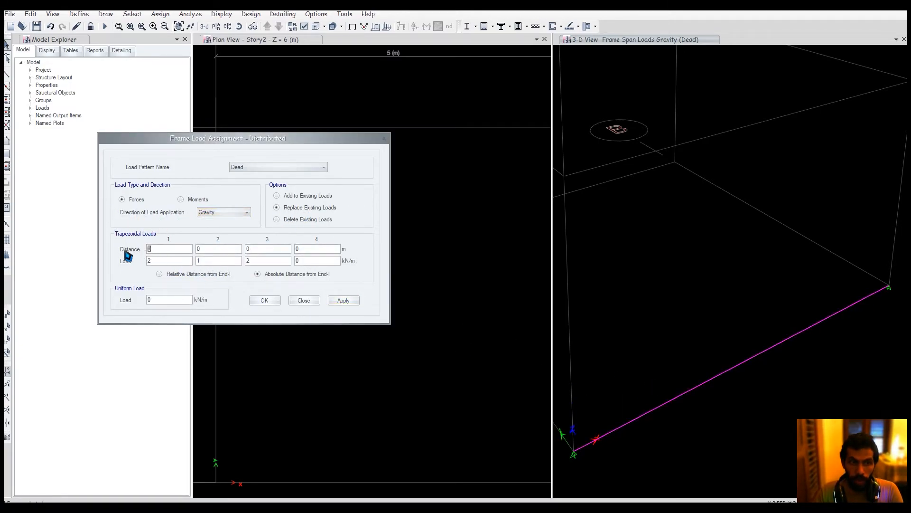
left_click(164, 261)
left_click(199, 250)
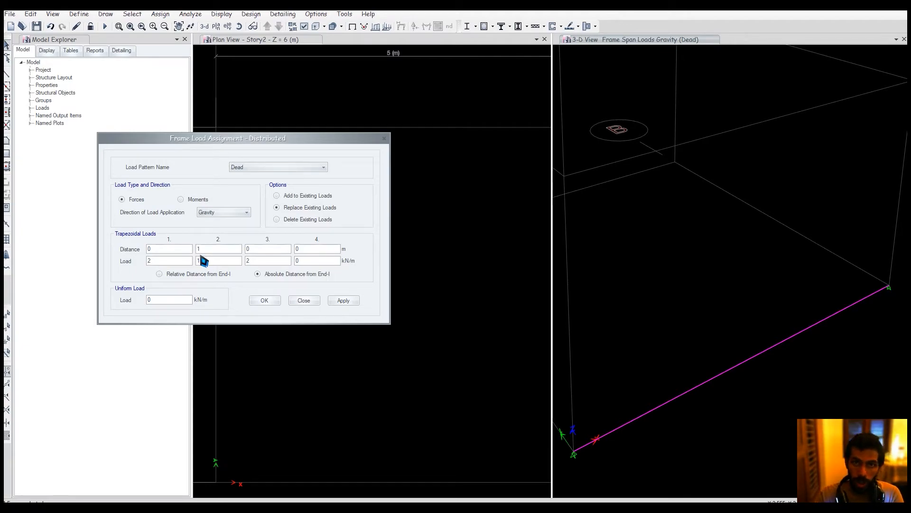
left_click(204, 261)
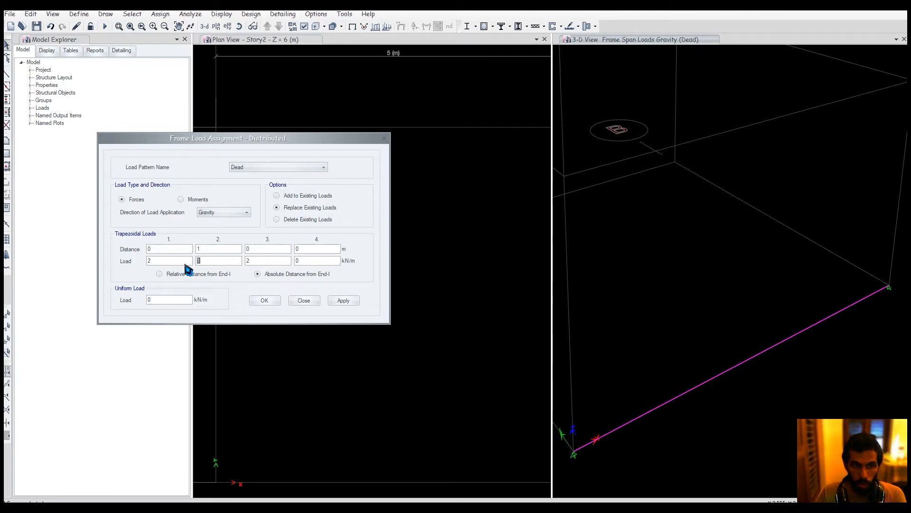
type("2")
key("Tab")
Step: Set the third point to 4 kN/m at 2.5 m and the fourth to 5 kN/m at 3.5 m, and apply the load to the base beam
type("2.5")
key("Tab")
type("4")
key("Tab")
type("3.5")
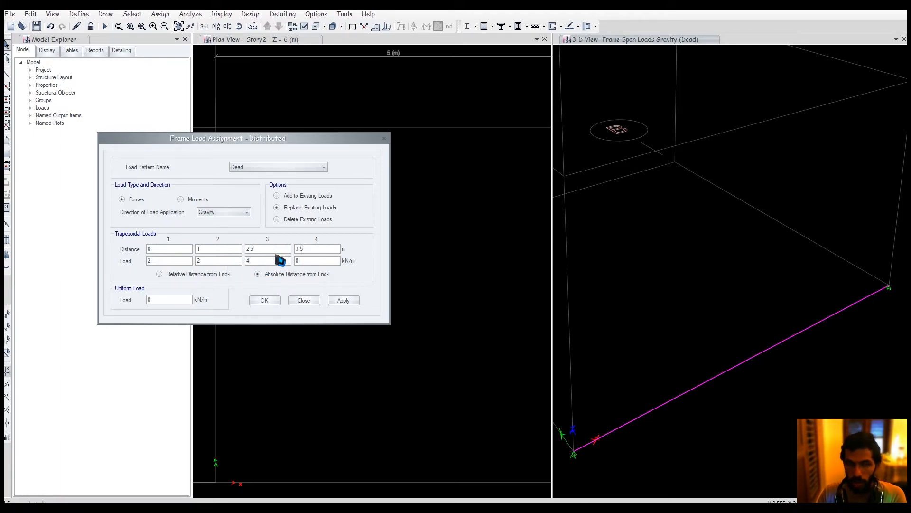
key("Tab")
type("5")
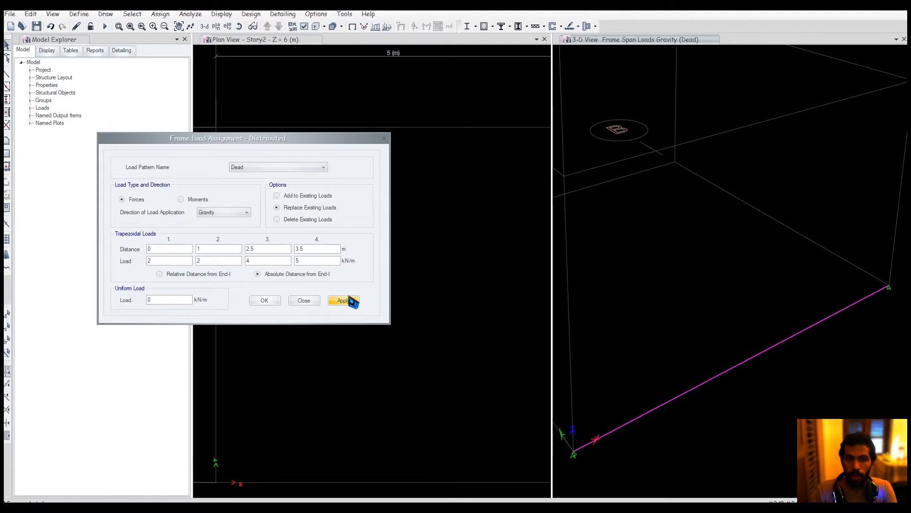
left_click(352, 301)
middle_click_drag(677, 318, 687, 278, "shift")
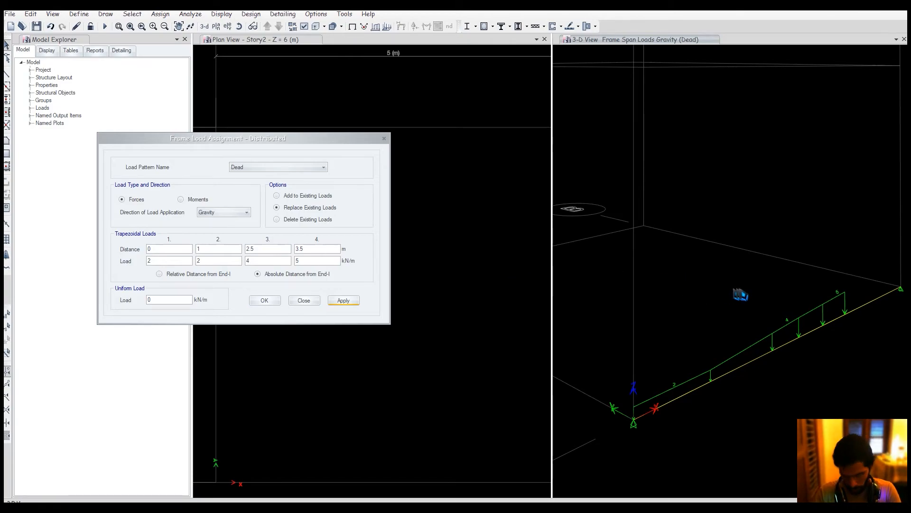
middle_click_drag(732, 294, 729, 302)
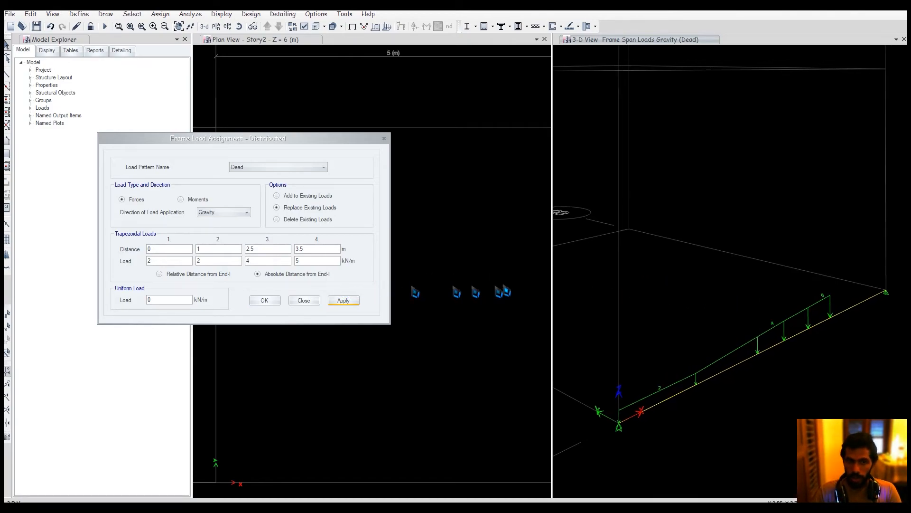
Step: Switch to Paint and sketch a horizontal beam carrying a triangular load with its peak near midspan, labelling the span 5
key("alt+Tab")
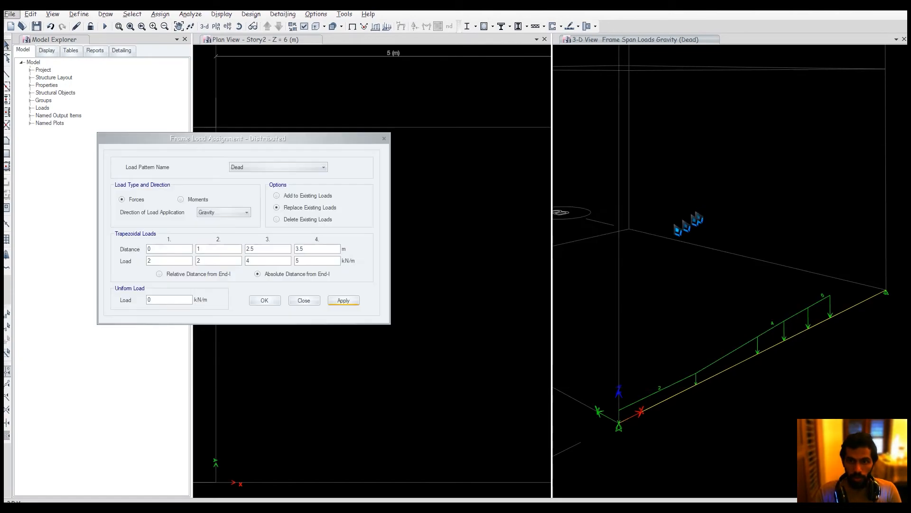
key("alt+Tab")
left_click(380, 321)
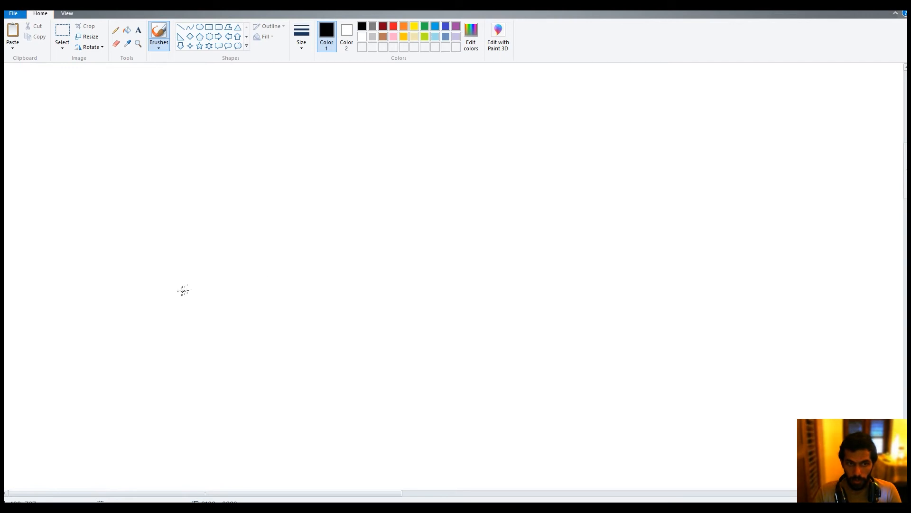
left_click_drag(182, 291, 655, 285)
mouse_move(182, 290)
left_mouse_down()
mouse_move(424, 120)
mouse_move(565, 203)
mouse_move(658, 280)
left_mouse_up()
left_click_drag(421, 368, 432, 382)
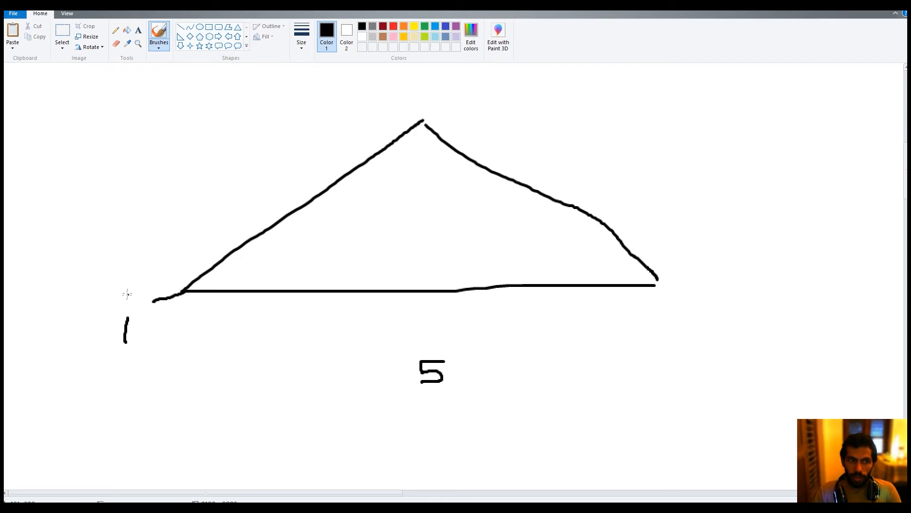
Step: Label the triangular load's ends i=0 and 0, draw its height at midspan and annotate the peak as 5 kN/m
left_click_drag(163, 319, 179, 325)
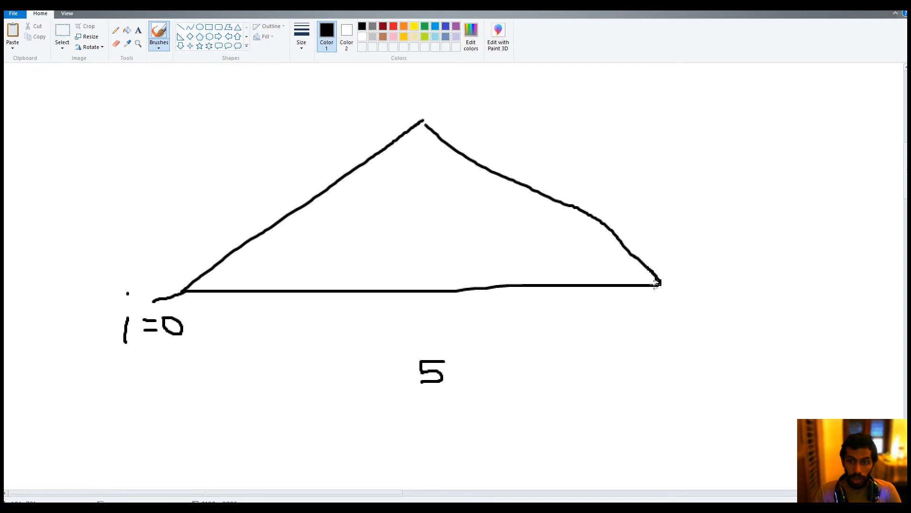
mouse_move(656, 282)
left_mouse_down()
mouse_move(676, 304)
mouse_move(712, 316)
mouse_move(684, 300)
left_mouse_up()
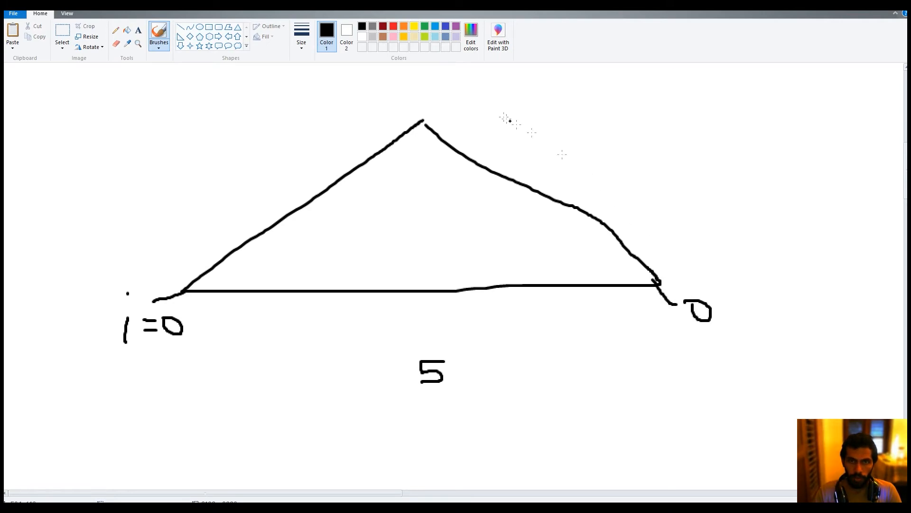
left_click_drag(420, 142, 421, 237)
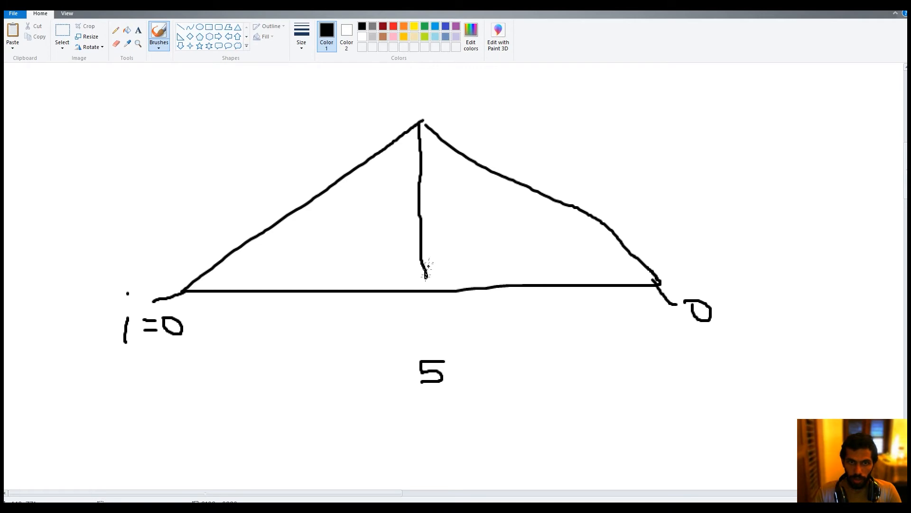
left_click_drag(425, 193, 519, 161)
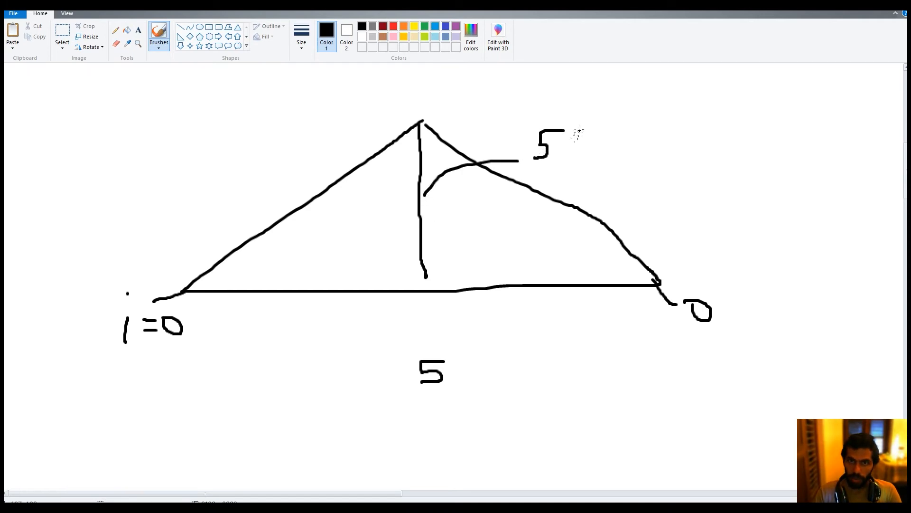
mouse_move(609, 151)
left_mouse_down()
mouse_move(625, 126)
mouse_move(632, 164)
left_mouse_up()
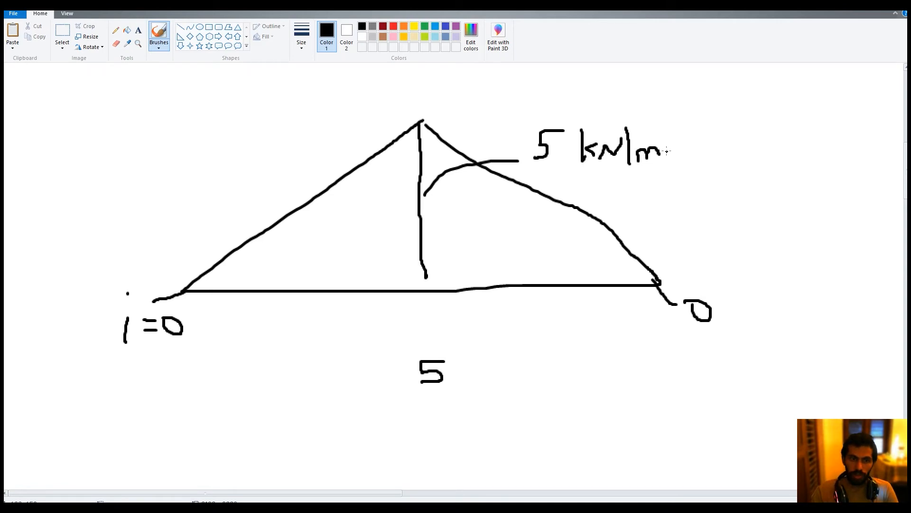
Step: Switch back to ETABS and remove the base beam's distributed load with the Delete Existing Loads option
key("alt+Tab")
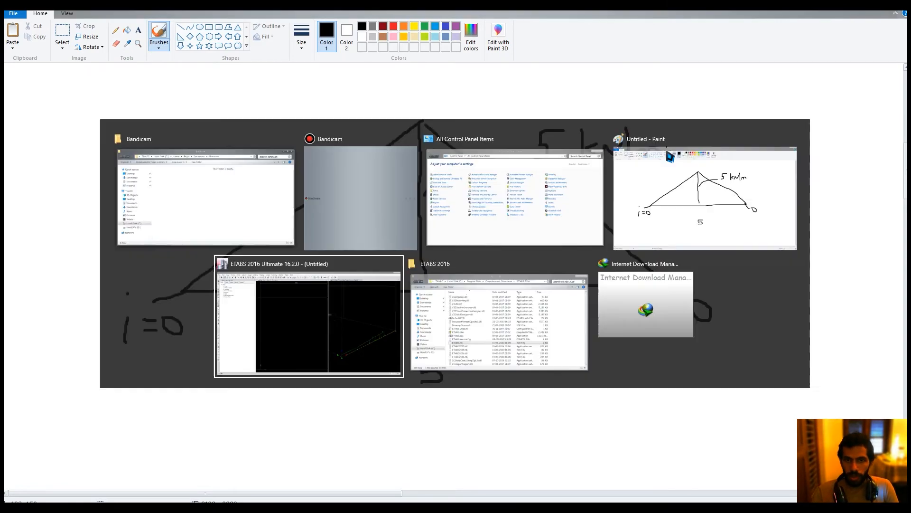
left_click(704, 381)
left_click(298, 218)
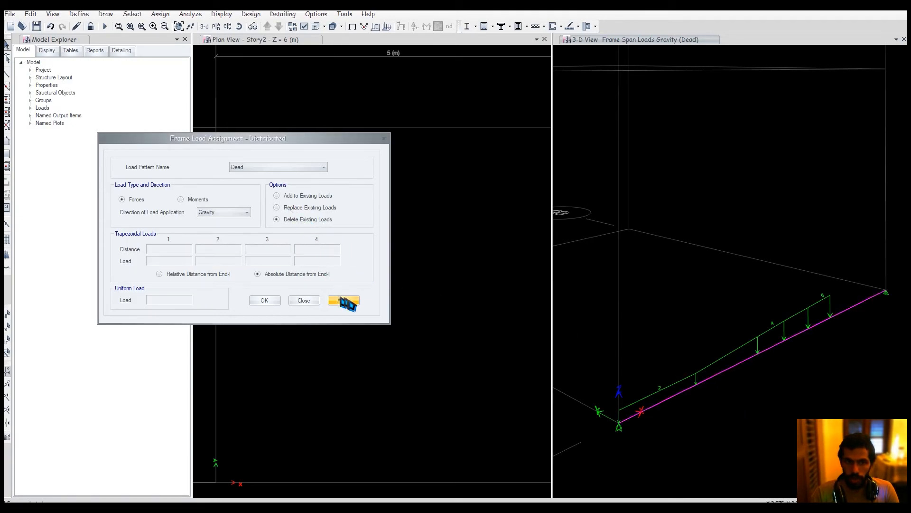
left_click(344, 301)
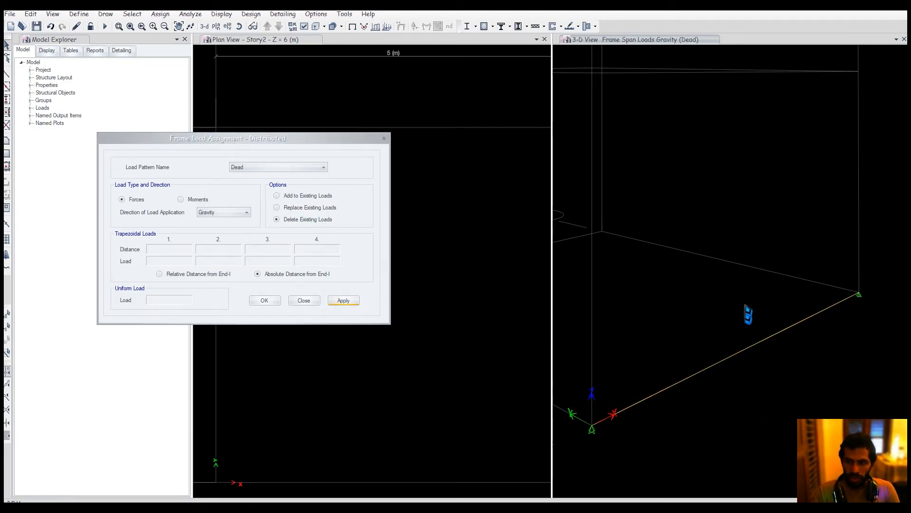
Step: Choose Replace Existing Loads with Relative Distance from End-I, setting point 1 to distance 0, load 0 and point 2 to distance .5, load 5 kN/m
left_click(296, 207)
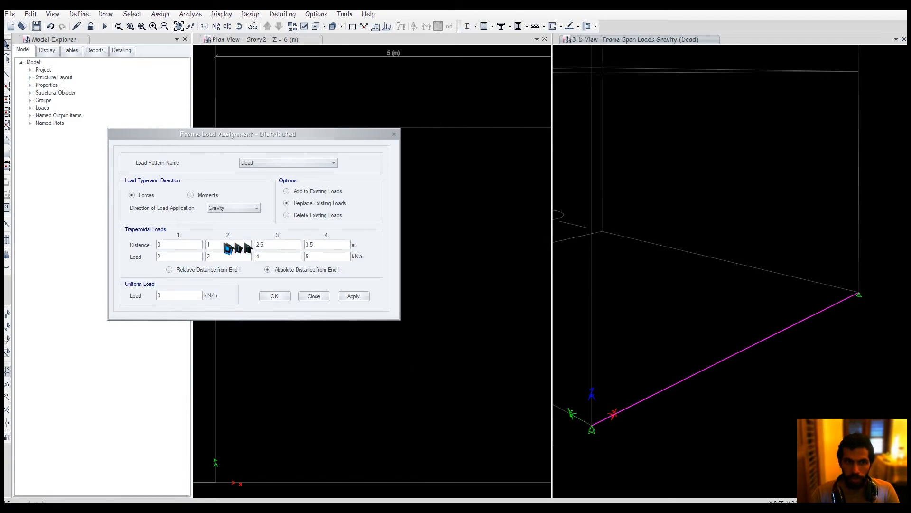
left_click_drag(173, 246, 128, 247)
left_click(201, 271)
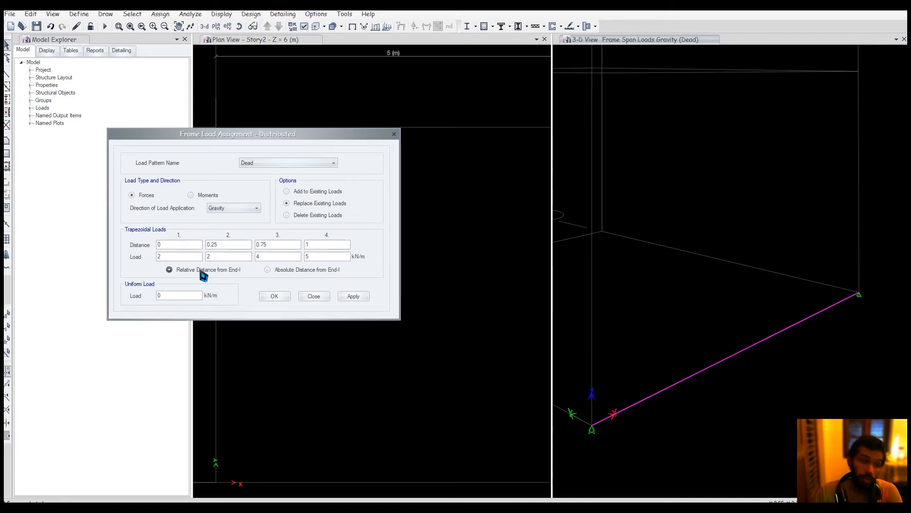
left_click_drag(177, 245, 131, 256)
type("0")
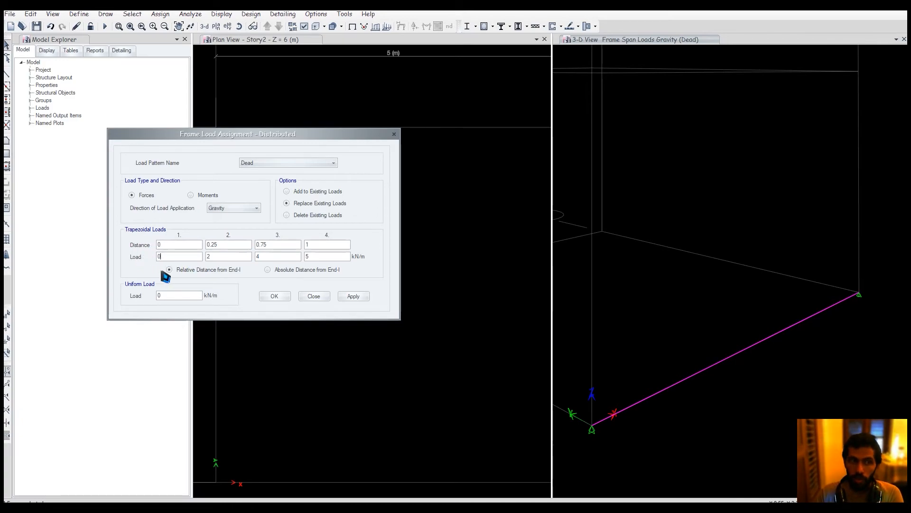
left_click_drag(221, 244, 198, 260)
type(".5")
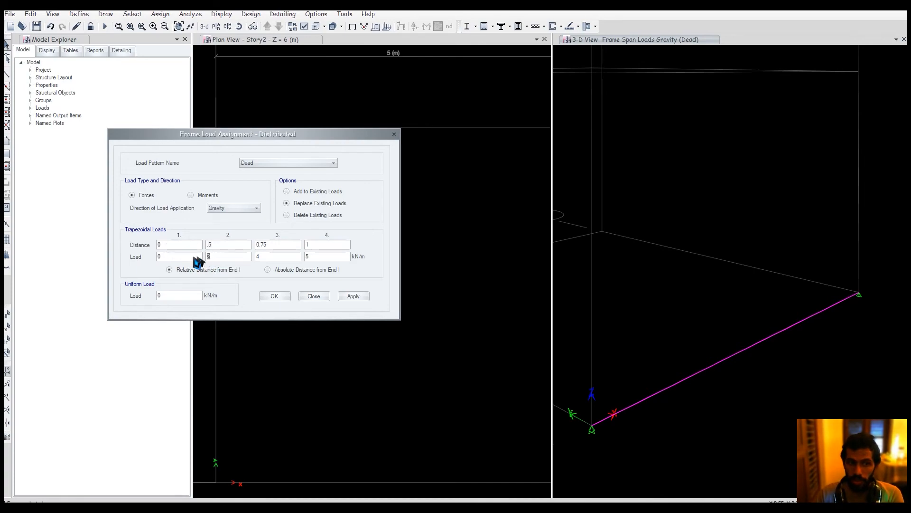
type("5")
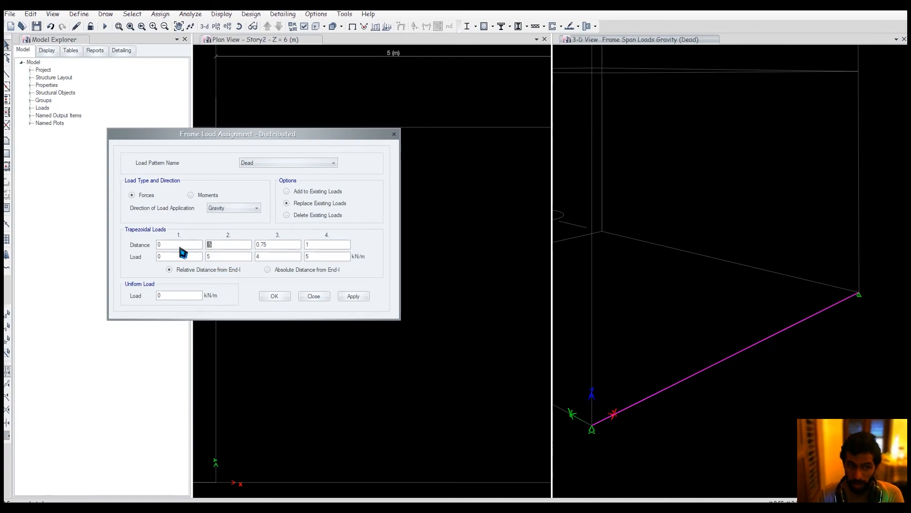
Step: Set the third point to distance 1 with load 0 and the fourth point's distance to 0, and apply the triangular load to the base beam
left_click_drag(274, 246, 232, 259)
type("10")
left_click_drag(320, 247, 302, 243)
type("0")
key("Tab")
left_click(357, 296)
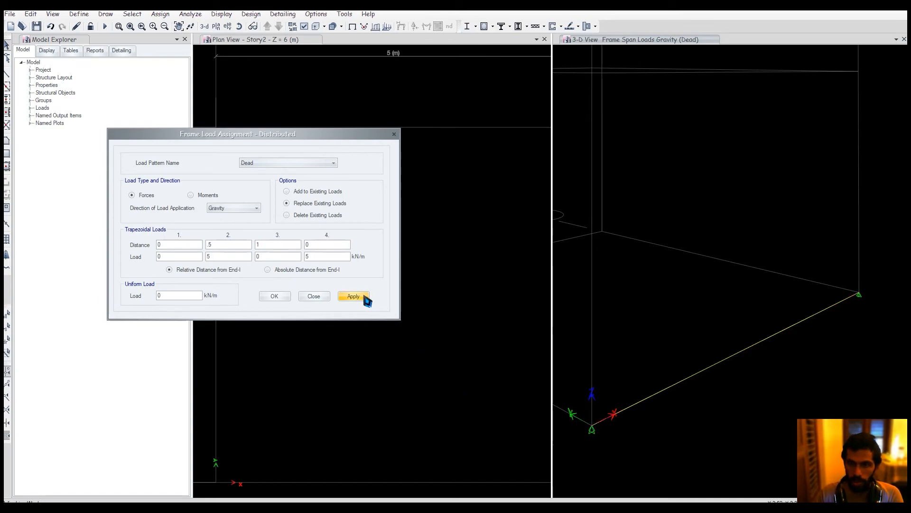
left_click_drag(765, 362, 744, 337)
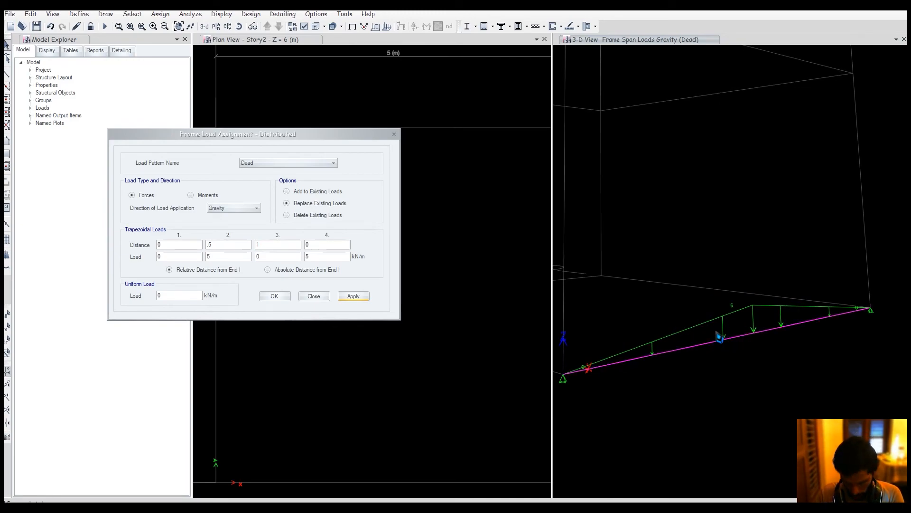
Step: Switch to Paint and, in an empty area, sketch a second beam with a partial trapezoidal load labelled 2 and 5 at its ends
key("alt+Tab")
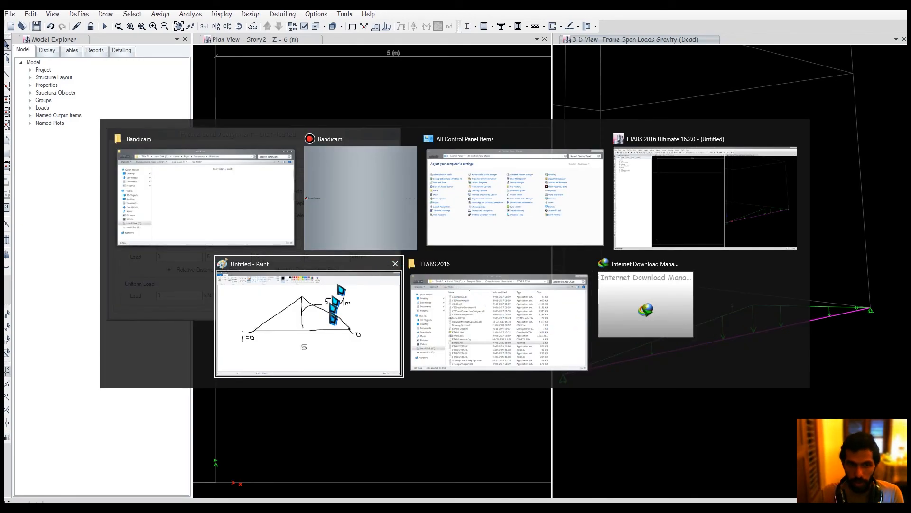
left_click(368, 314)
scroll(375, 319, "down", 5)
key("Escape")
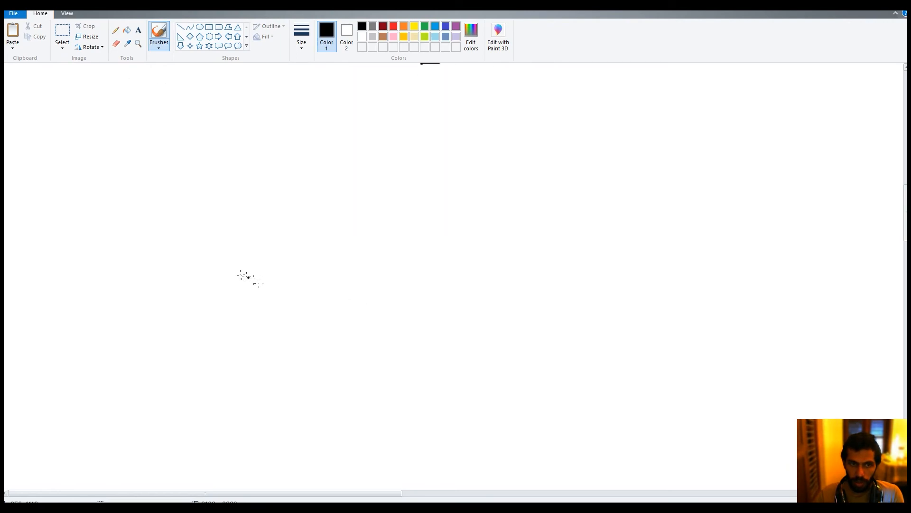
left_click_drag(152, 317, 636, 319)
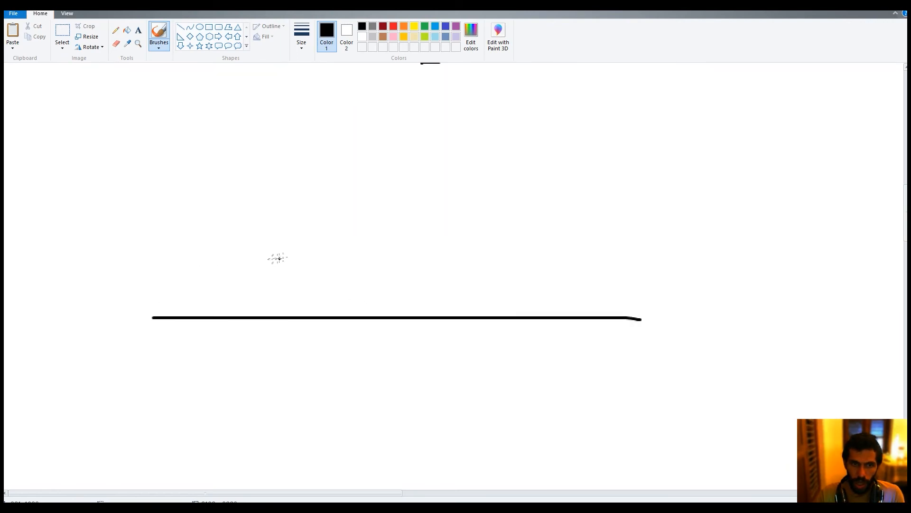
mouse_move(307, 255)
left_mouse_down()
mouse_move(565, 147)
mouse_move(568, 248)
mouse_move(557, 276)
mouse_move(582, 276)
left_mouse_up()
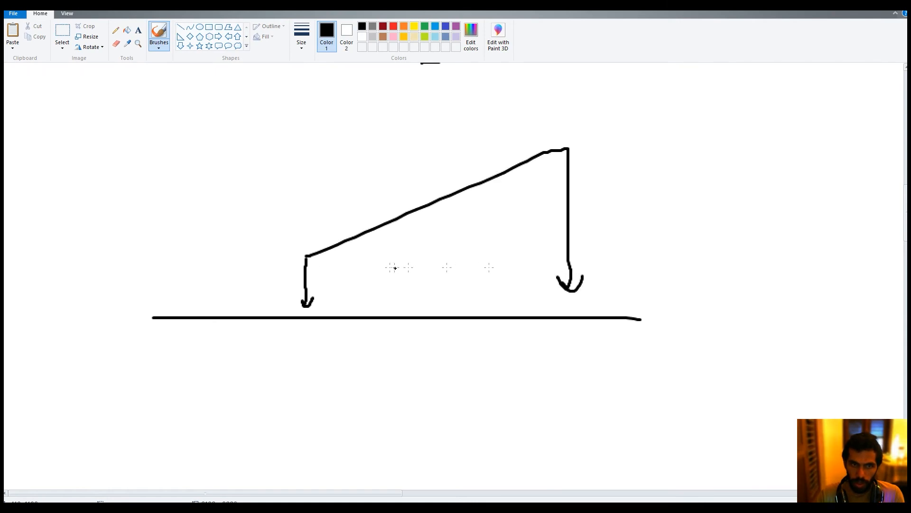
mouse_move(306, 271)
left_mouse_down()
mouse_move(274, 234)
mouse_move(282, 194)
left_mouse_up()
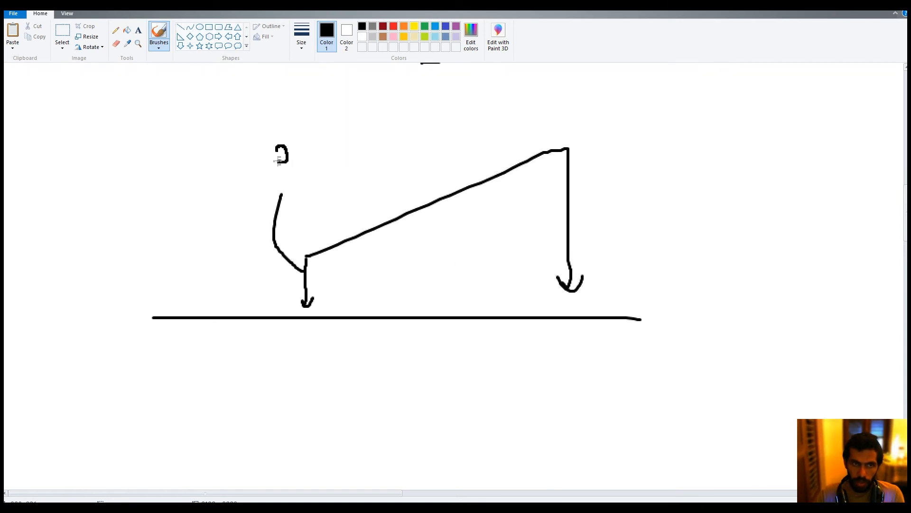
left_click_drag(562, 221, 643, 150)
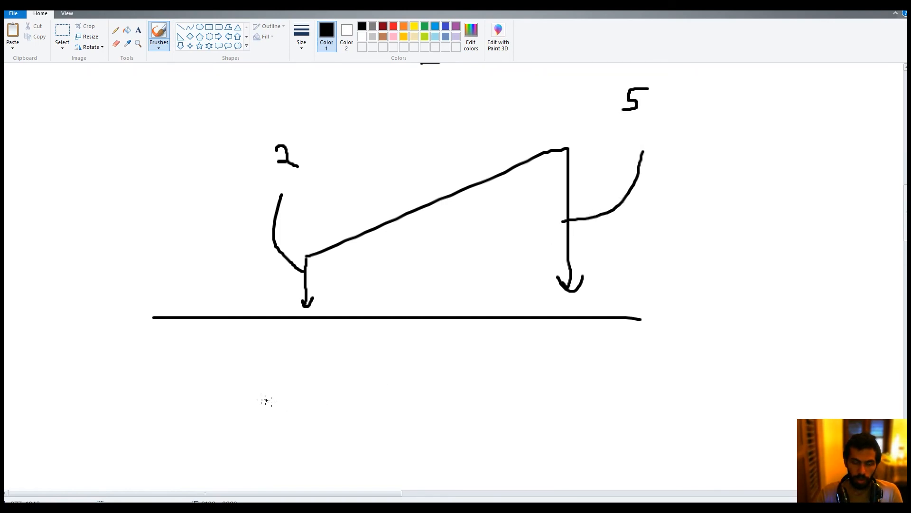
Step: Add dimension lines below the second beam, labelling the consecutive segments 1 m, 2 m and 2
mouse_move(154, 370)
left_mouse_down()
mouse_move(300, 369)
mouse_move(315, 386)
left_mouse_up()
mouse_move(238, 389)
left_mouse_down()
mouse_move(234, 411)
mouse_move(277, 405)
mouse_move(310, 459)
mouse_move(492, 428)
mouse_move(573, 426)
left_mouse_up()
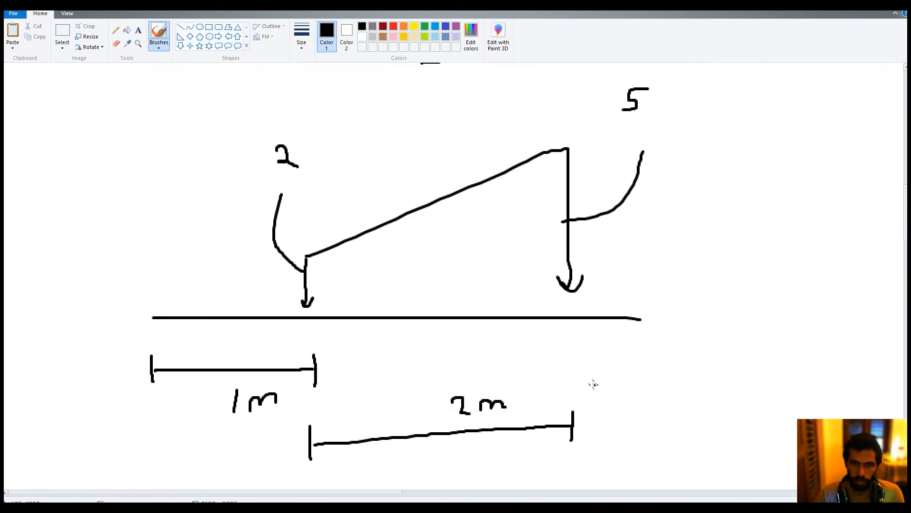
left_click_drag(574, 426, 668, 424)
left_click_drag(624, 399, 640, 413)
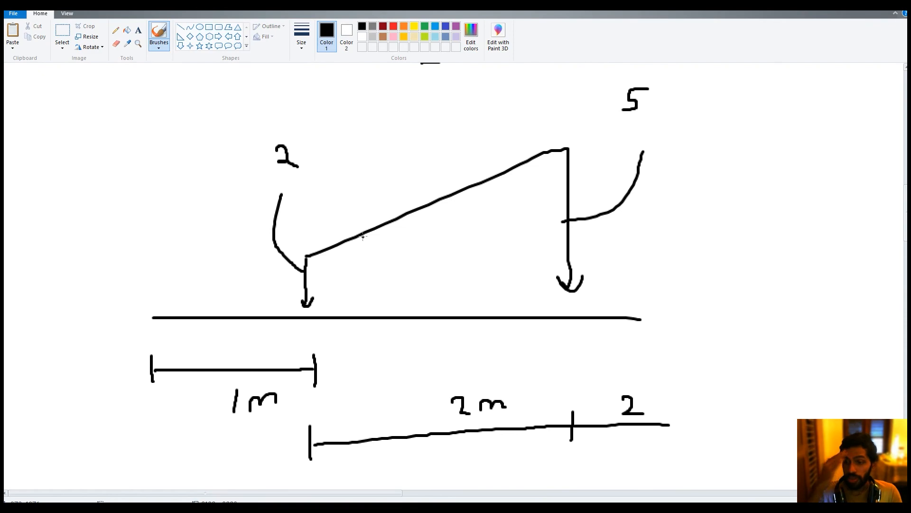
Step: Switch back to ETABS, delete the base beam's triangular load and set the option to Replace Existing Loads
key("alt+Tab")
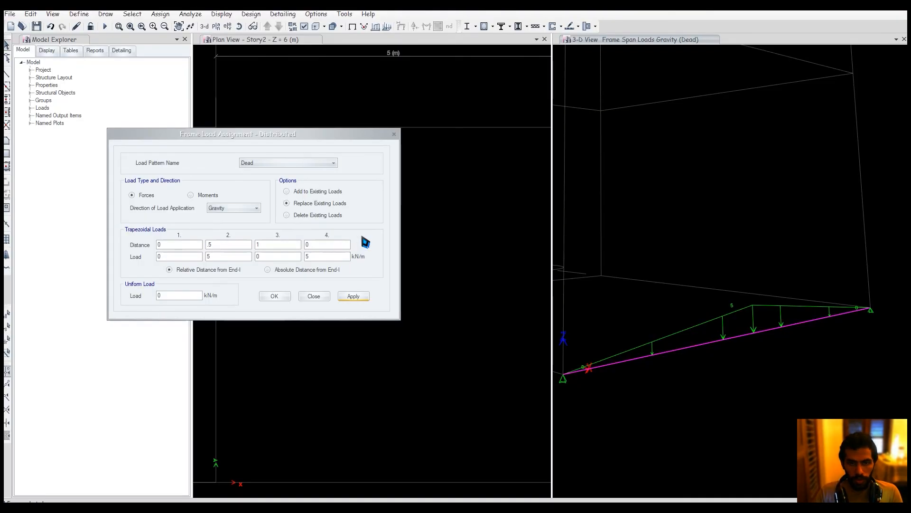
left_click(286, 215)
left_click(353, 296)
left_click(308, 204)
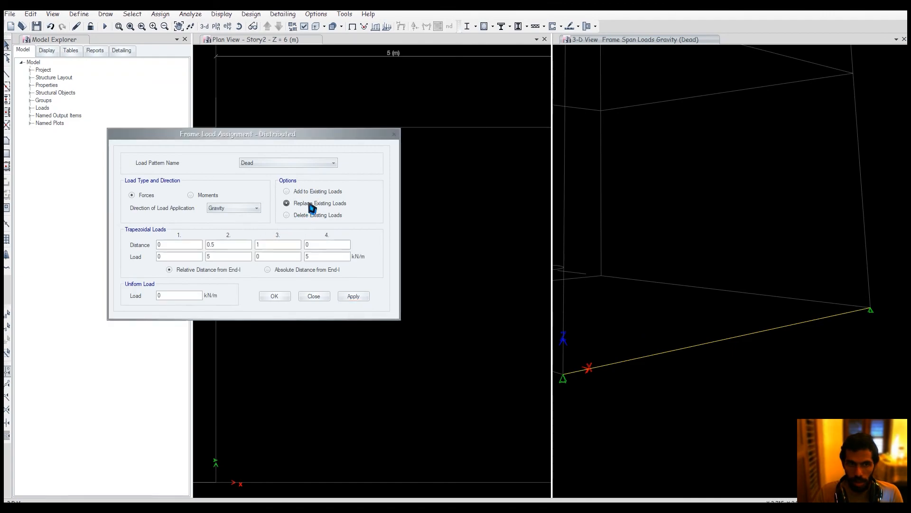
Step: Check the Paint sketch, return to ETABS, choose Absolute Distance from End-I and set the first point's distance to 1 m
key("alt+Tab")
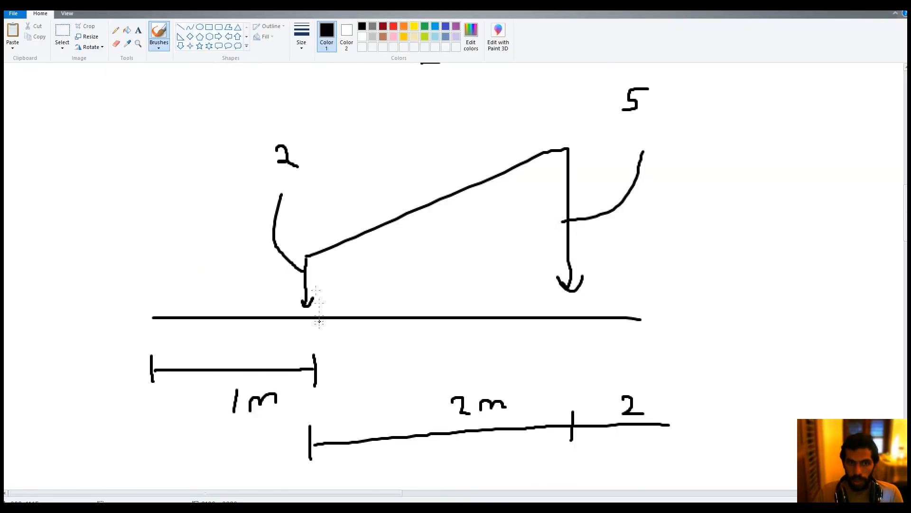
key("alt+Tab")
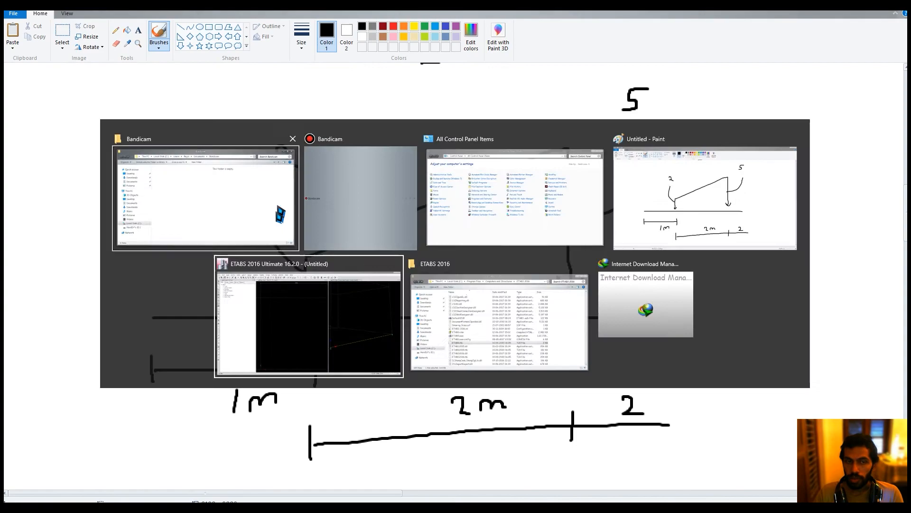
left_click(268, 270)
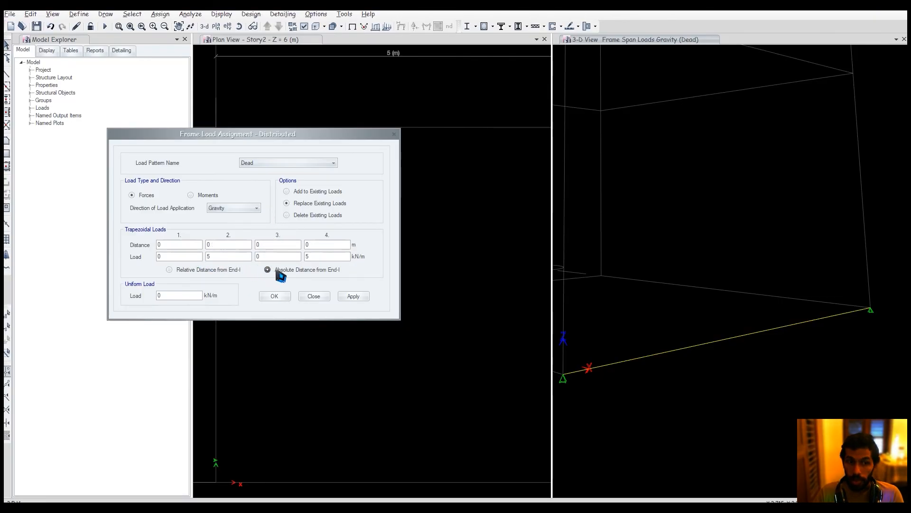
left_click(159, 245)
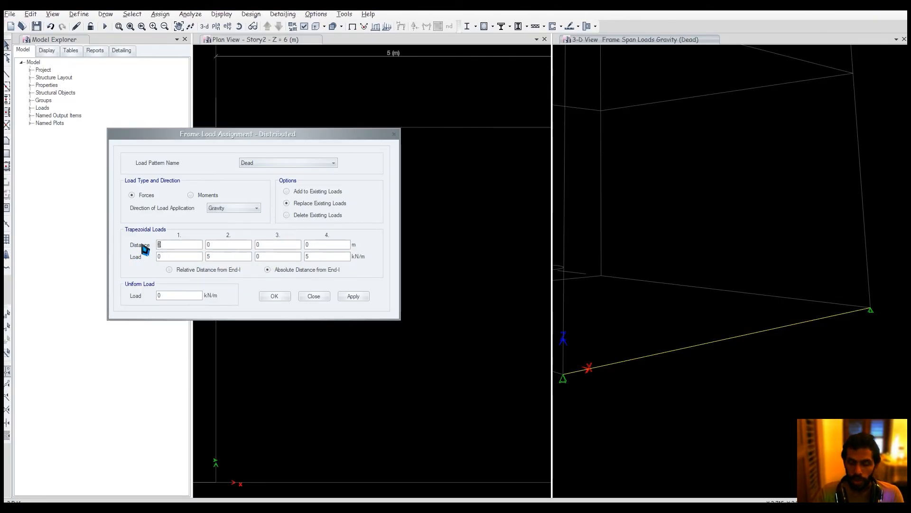
type("1")
key("Tab")
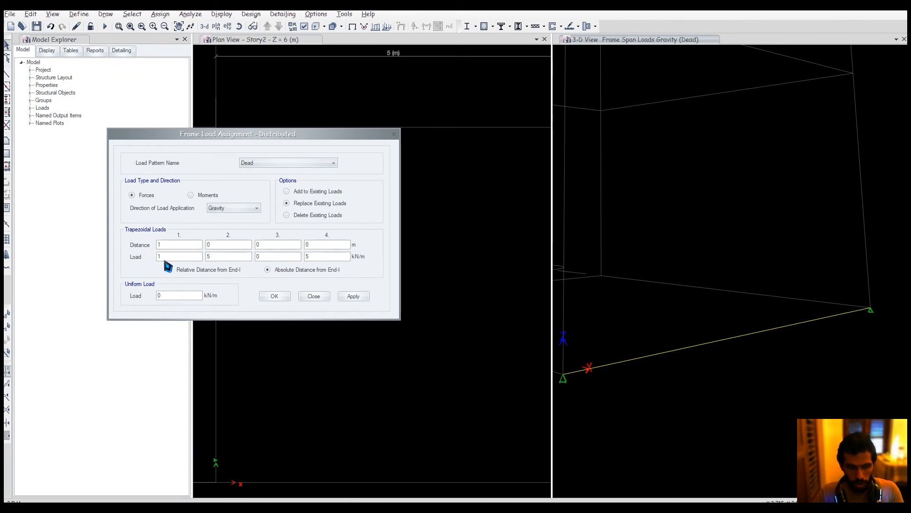
Step: Following the dimensions in the Paint sketch, set the first point's load to 2 kN/m and the second point's distance to 3 m in ETABS
key("alt+Tab")
key("alt+Tab")
type("1")
key("alt+Tab")
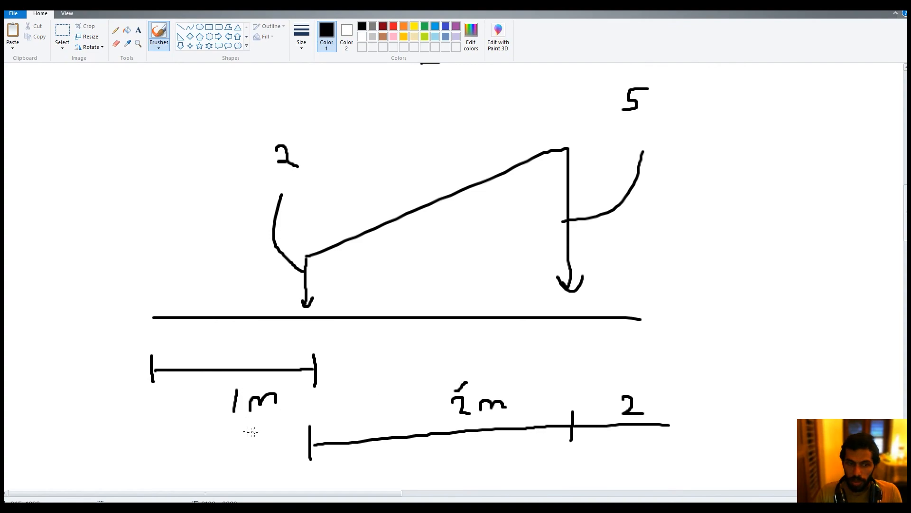
key("alt+Tab")
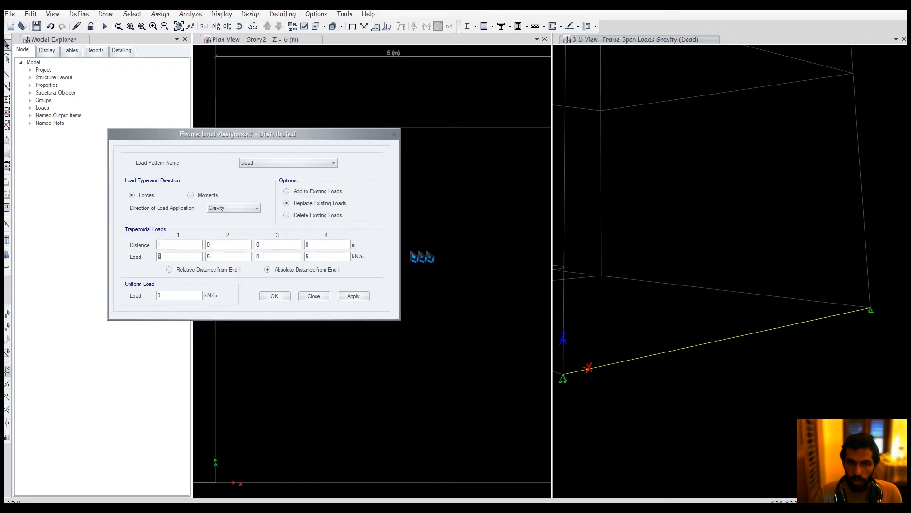
type("3")
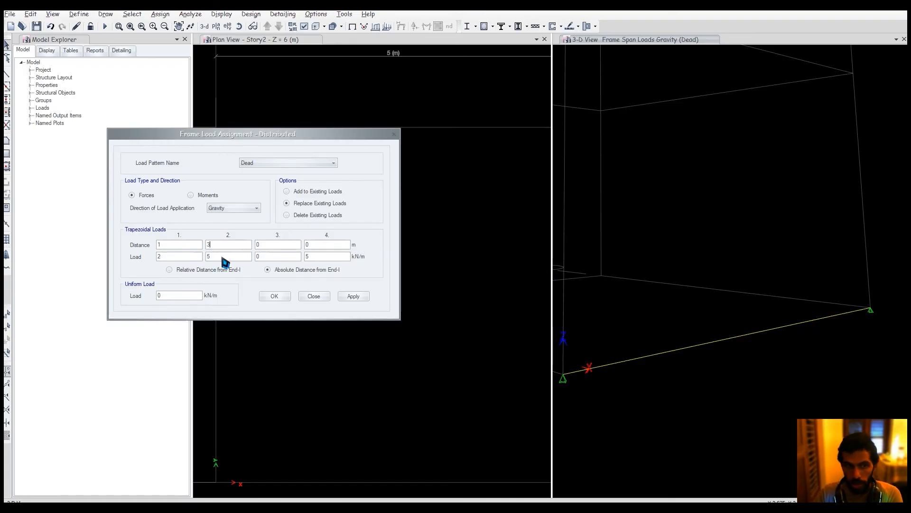
Step: Set the fourth point's load to 0 and apply the partial trapezoidal load to the base beam
double_click(308, 256)
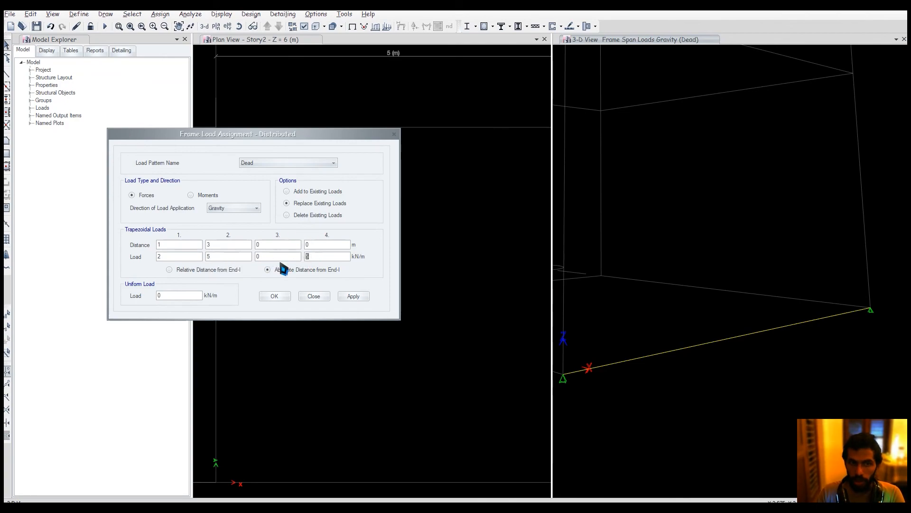
left_click(354, 297)
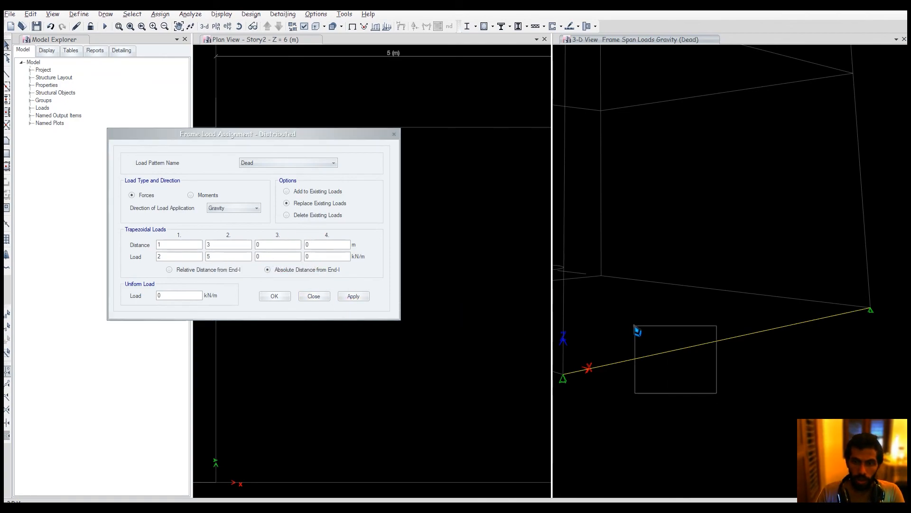
left_click(357, 298)
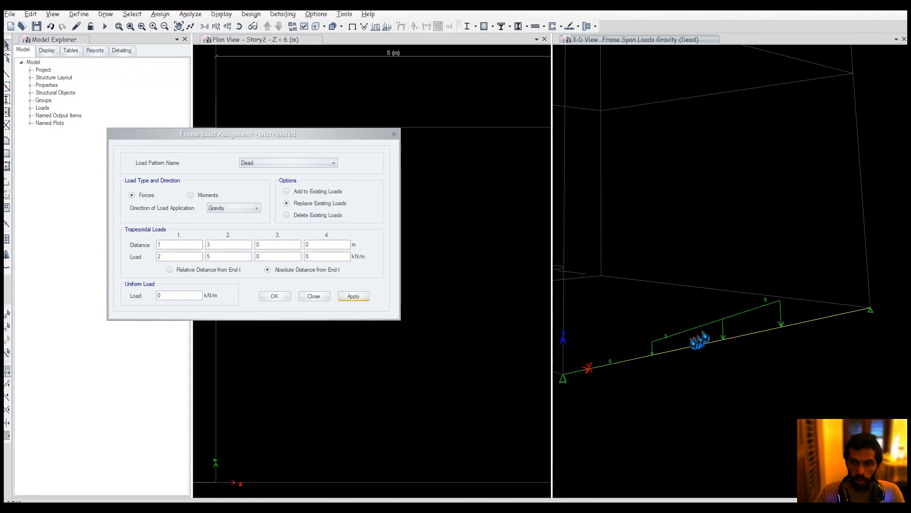
middle_click_drag(693, 343, 702, 368)
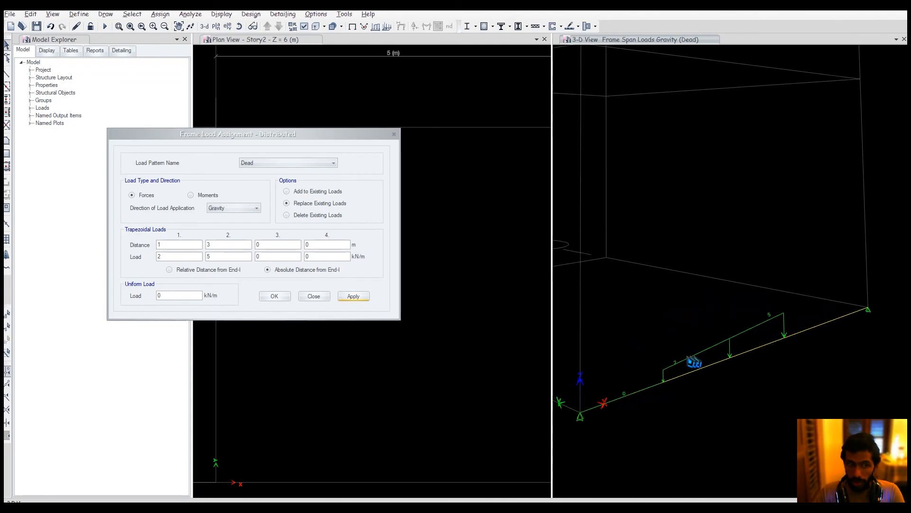